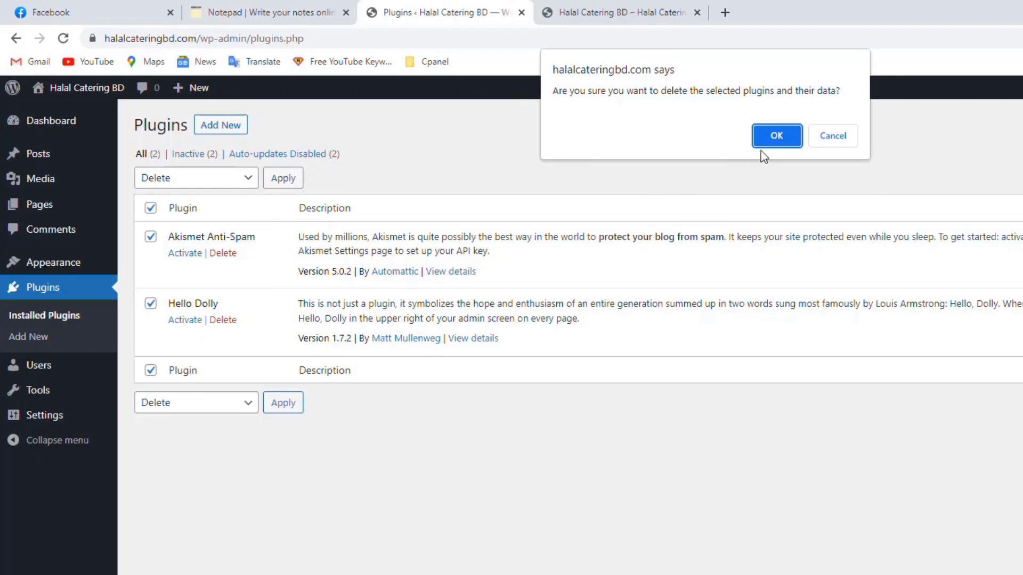
- Confirm the deletion of the Akismet Anti-Spam and Hello Dolly plugins together with their data
click(774, 137)
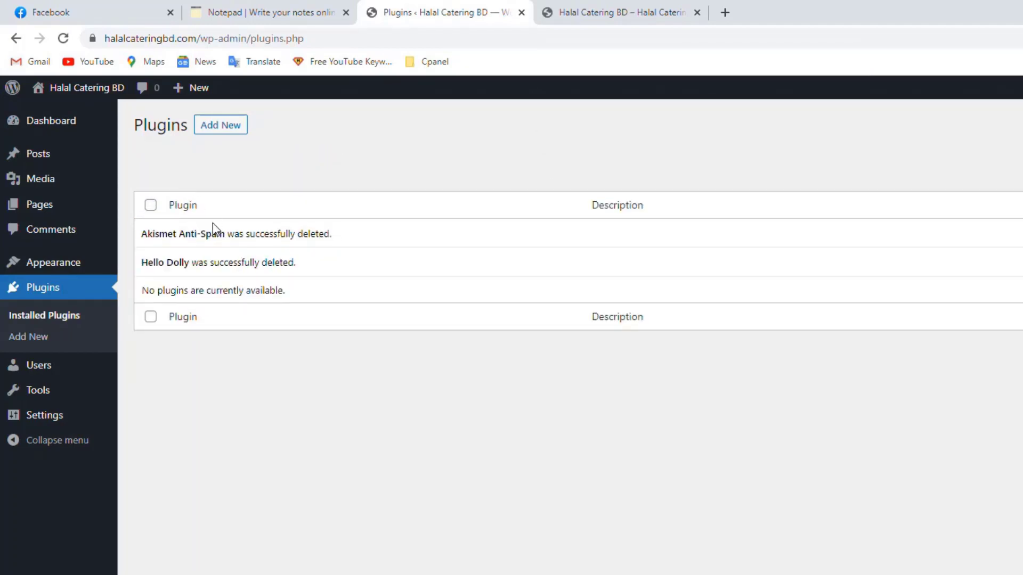
- Delete the Twenty Twenty-One theme from the site's installed themes and confirm the deletion
mouse_move(51, 267)
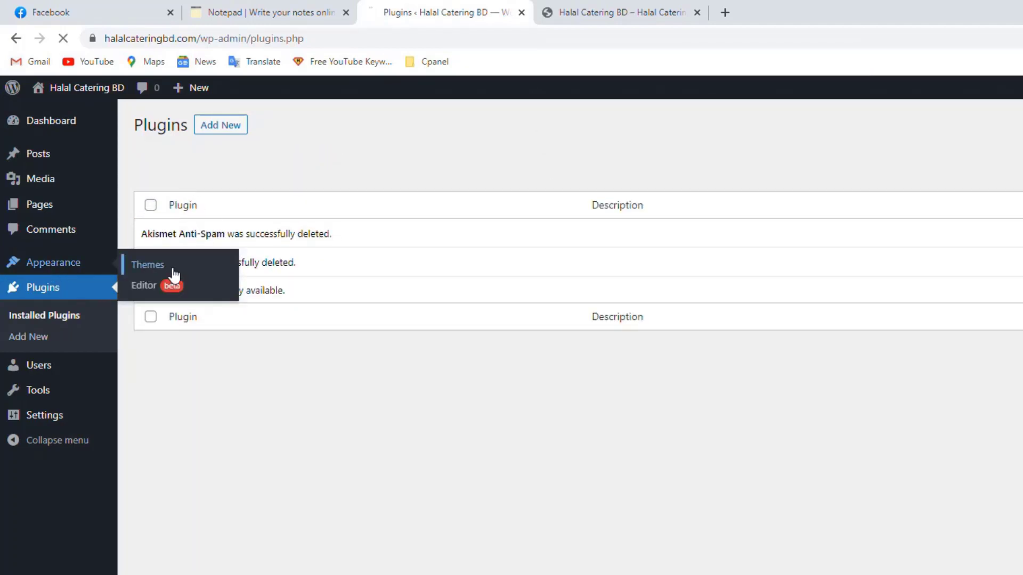
click(148, 265)
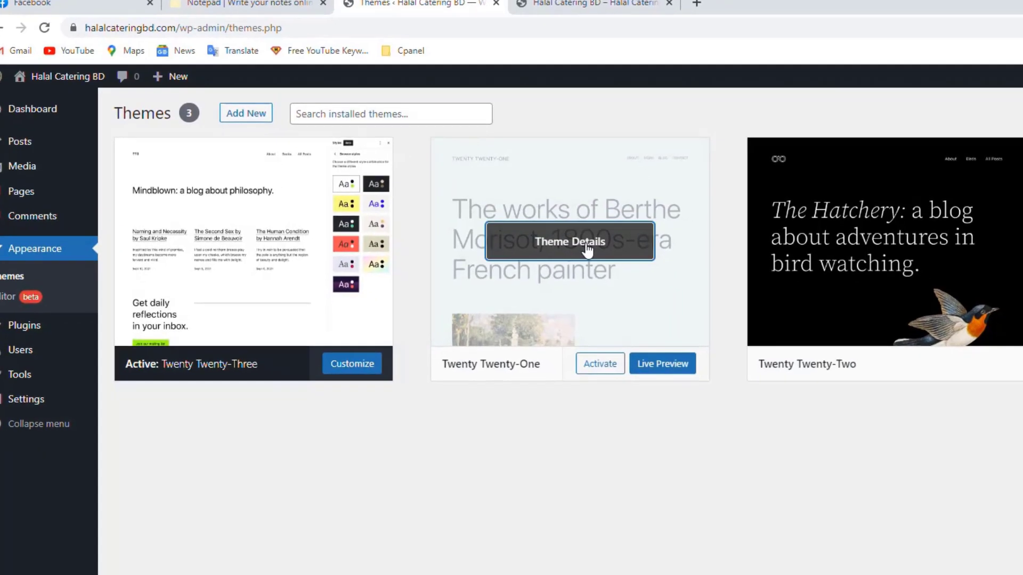
click(527, 269)
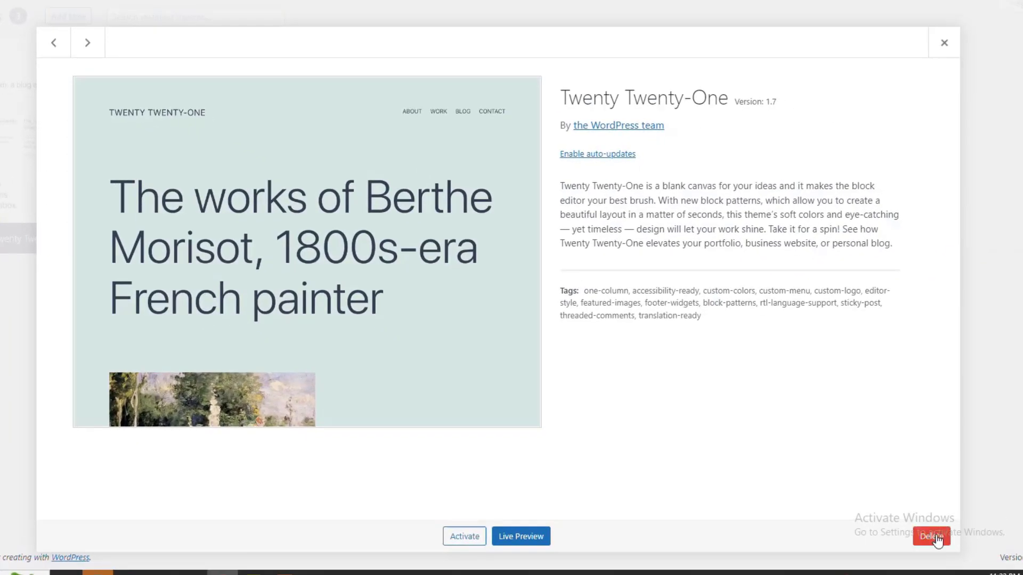
click(931, 536)
click(506, 37)
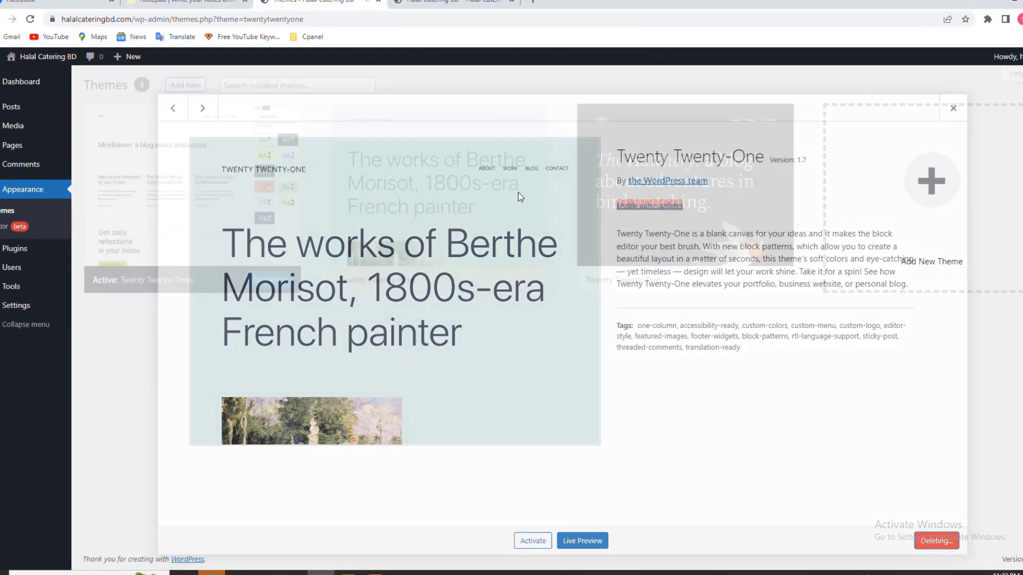
- Delete the Twenty Twenty-Two theme as well, leaving the active Twenty Twenty-Three theme in place
click(458, 183)
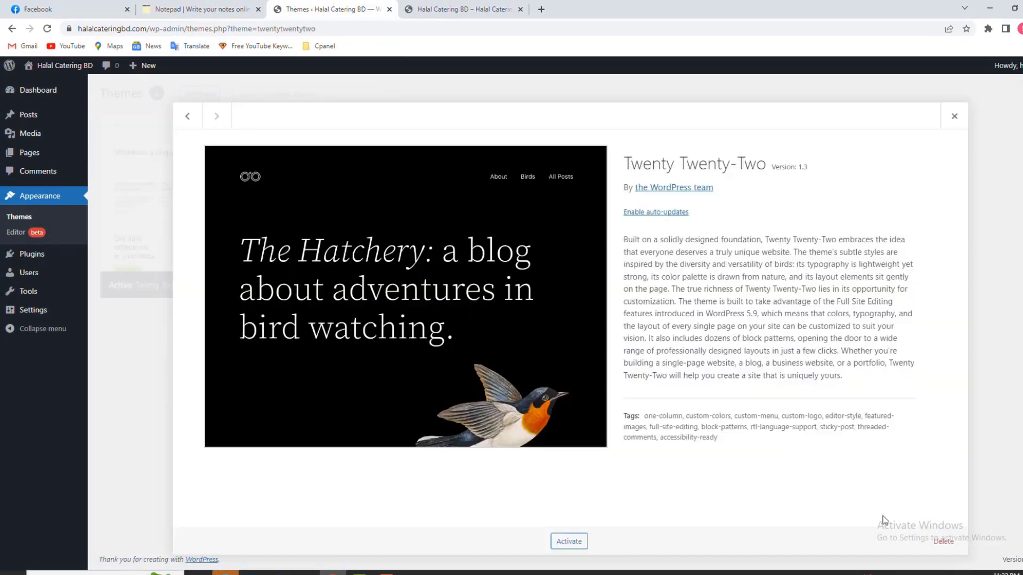
click(941, 545)
click(581, 110)
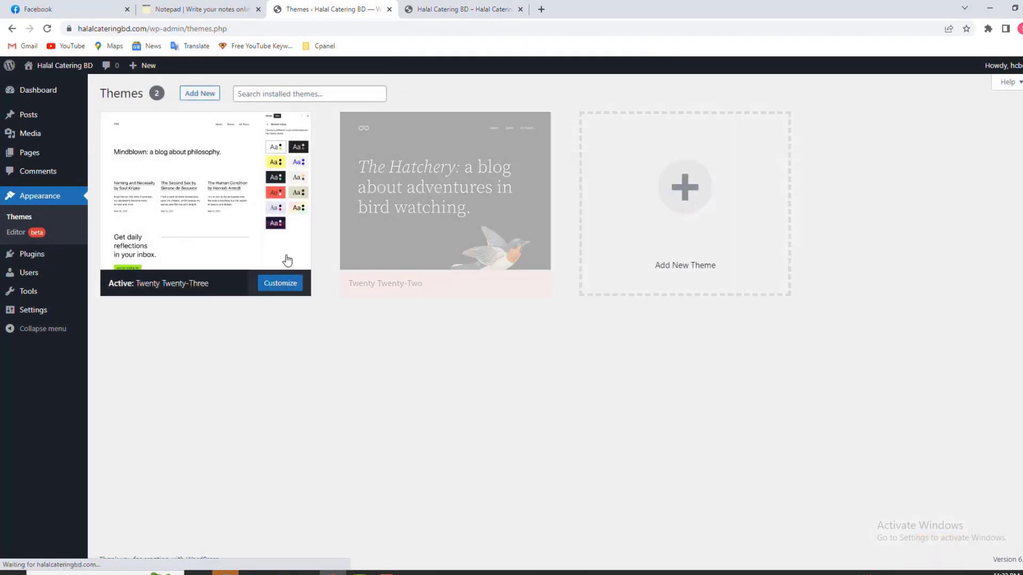
click(287, 260)
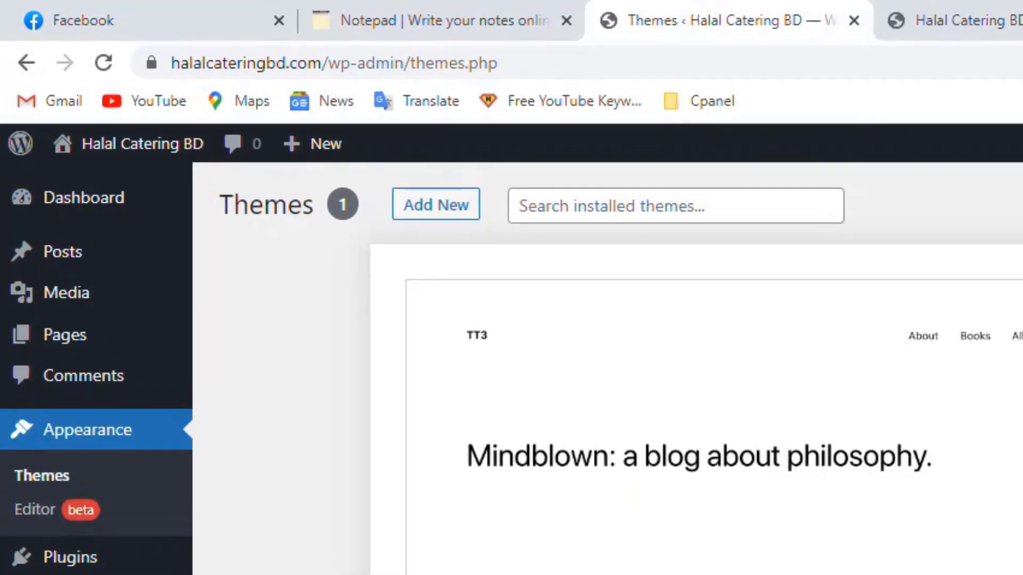
- Start adding a new theme by zip upload and bring up the file chooser
click(403, 216)
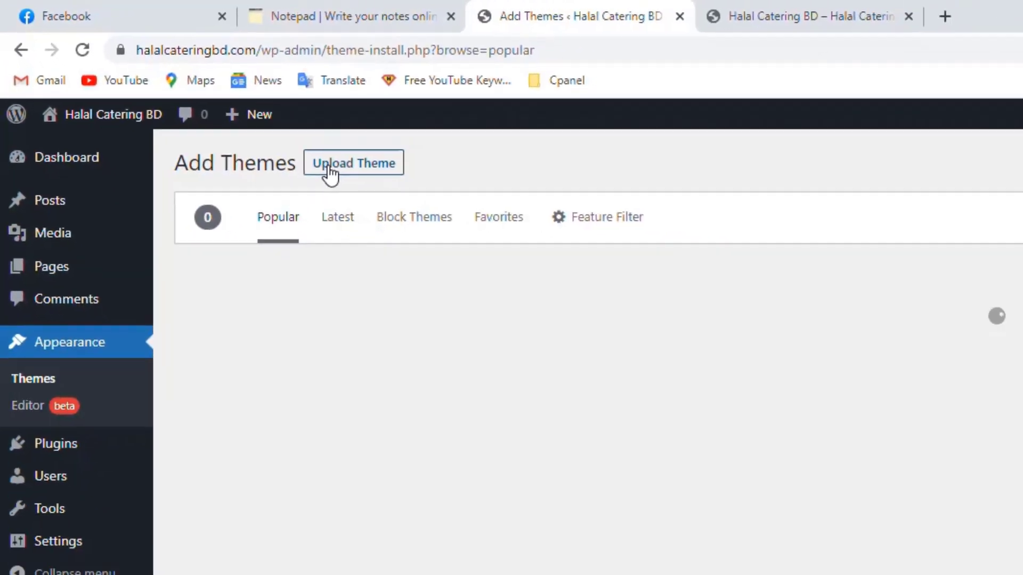
click(331, 165)
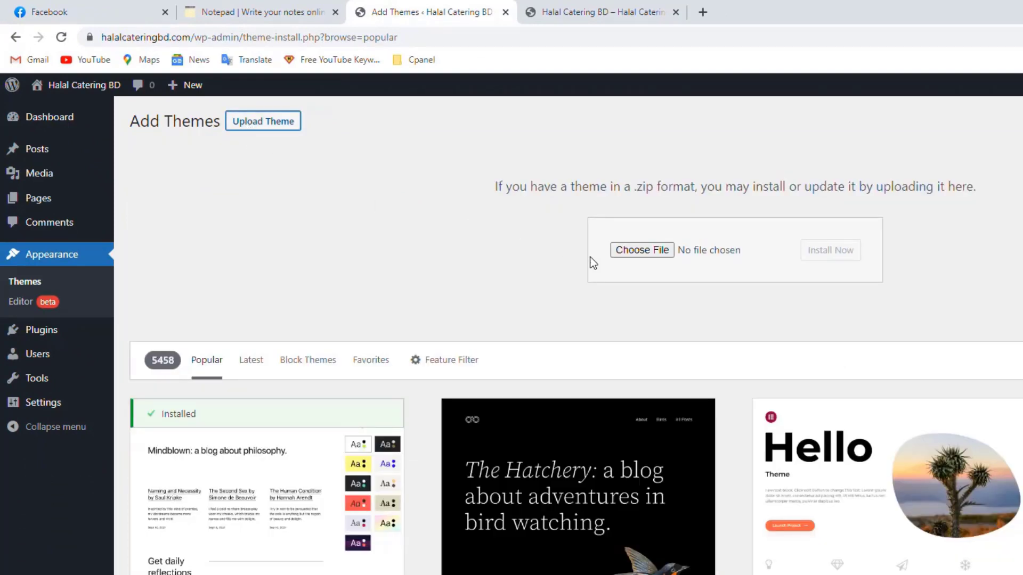
click(655, 253)
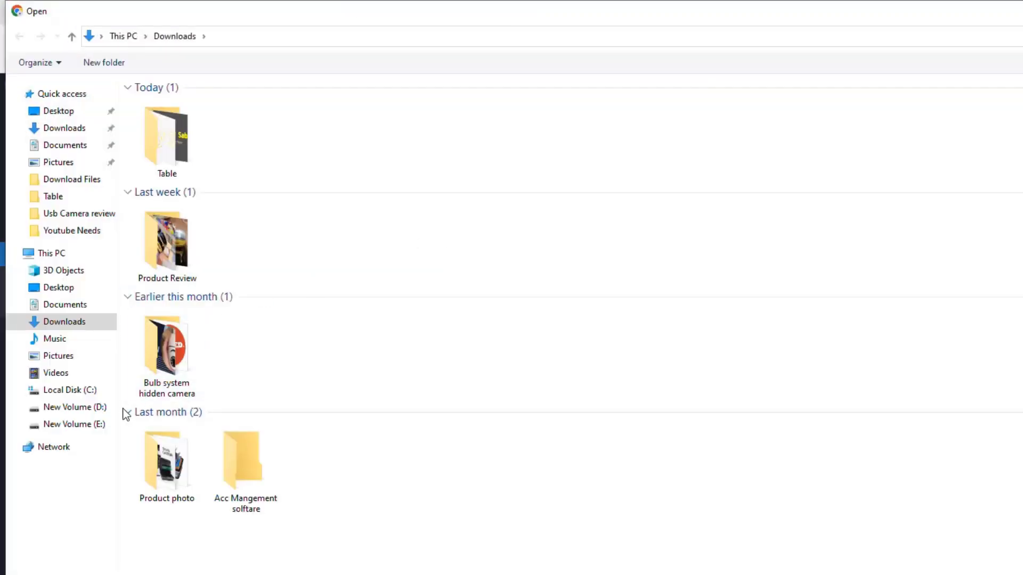
- Choose royal-event.zip from the catering > royalevent155 > royal-event_v1.5.5 folder, nested under Download Files on drive E, as the theme file
click(81, 426)
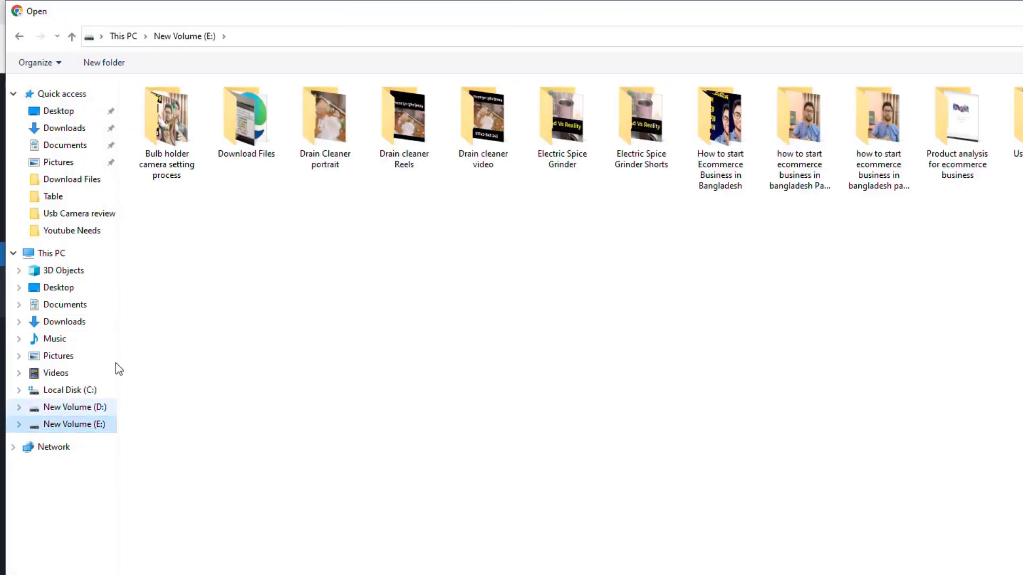
double_click(242, 134)
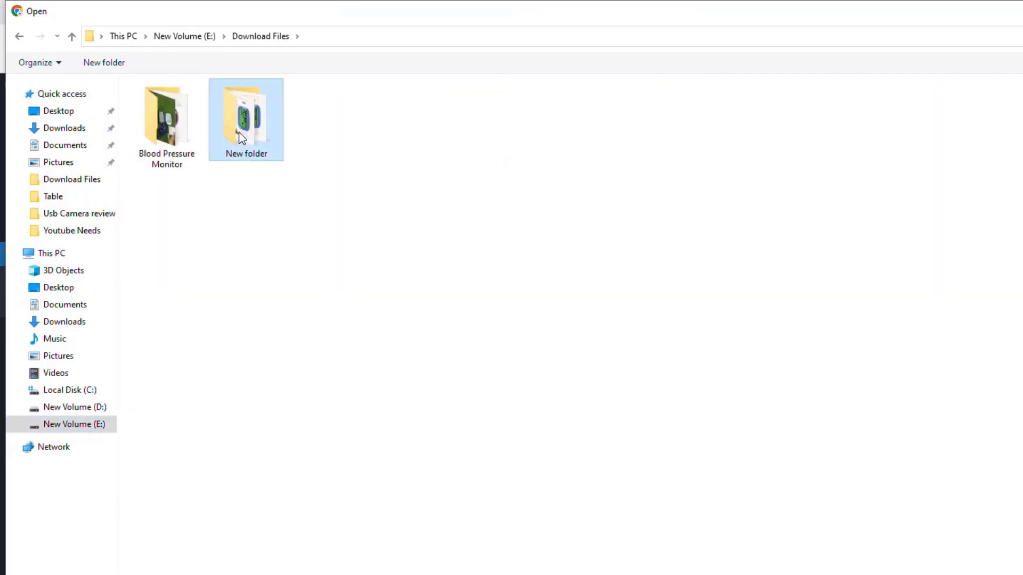
double_click(243, 136)
double_click(238, 133)
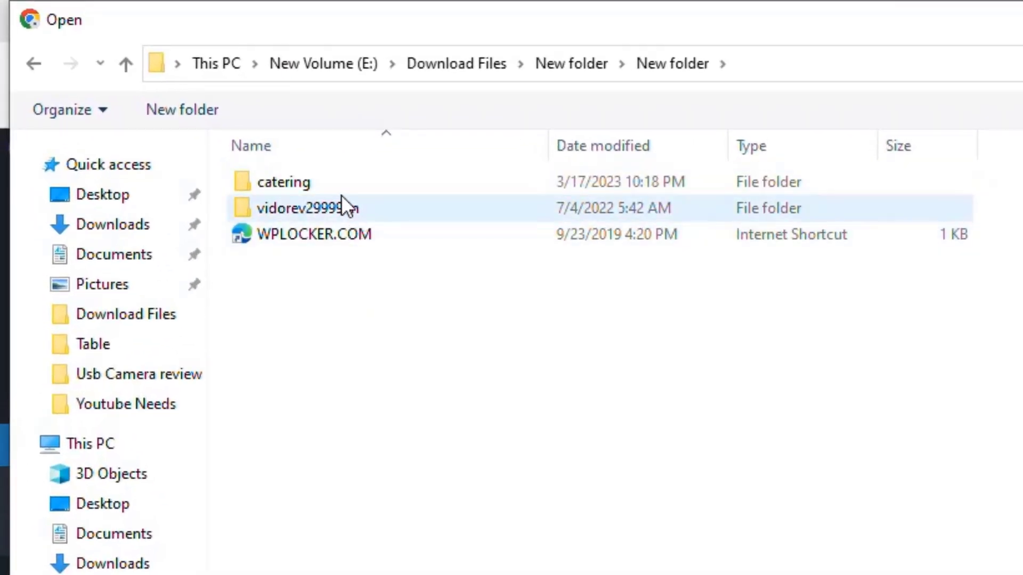
click(334, 182)
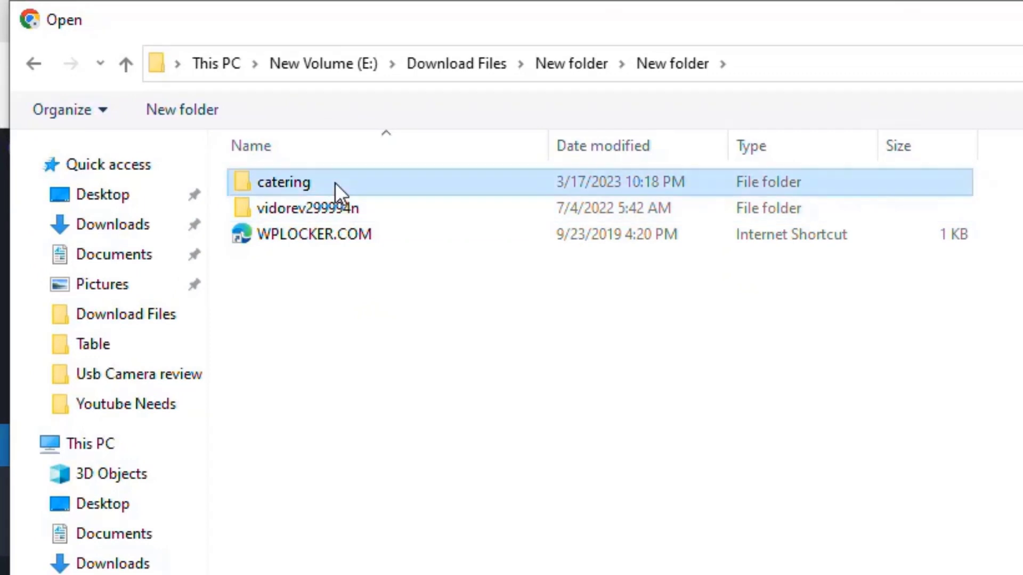
double_click(335, 182)
double_click(330, 191)
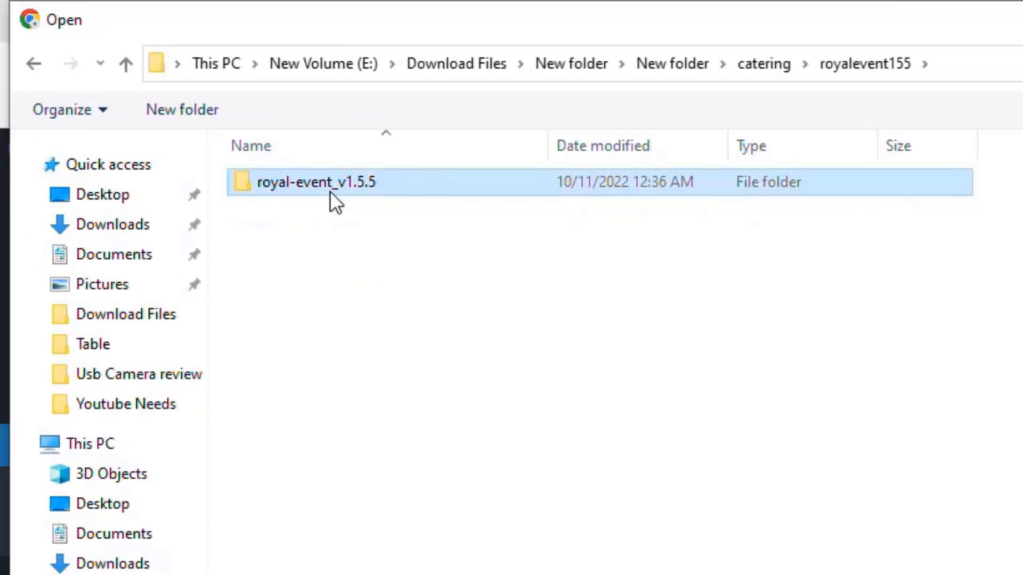
double_click(330, 191)
click(351, 216)
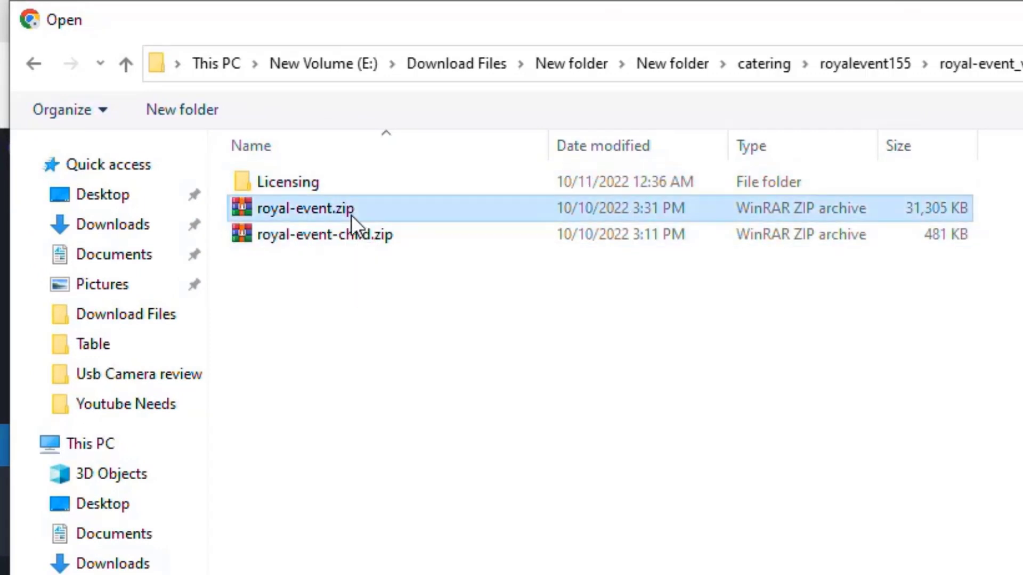
key(Return)
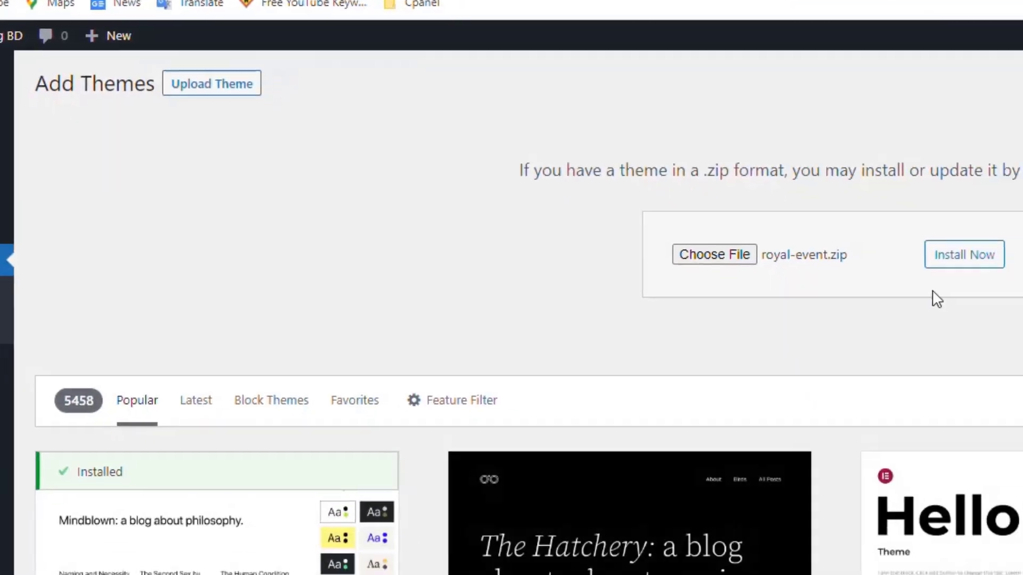
- Install the theme from royal-event.zip and activate it on the site
click(932, 245)
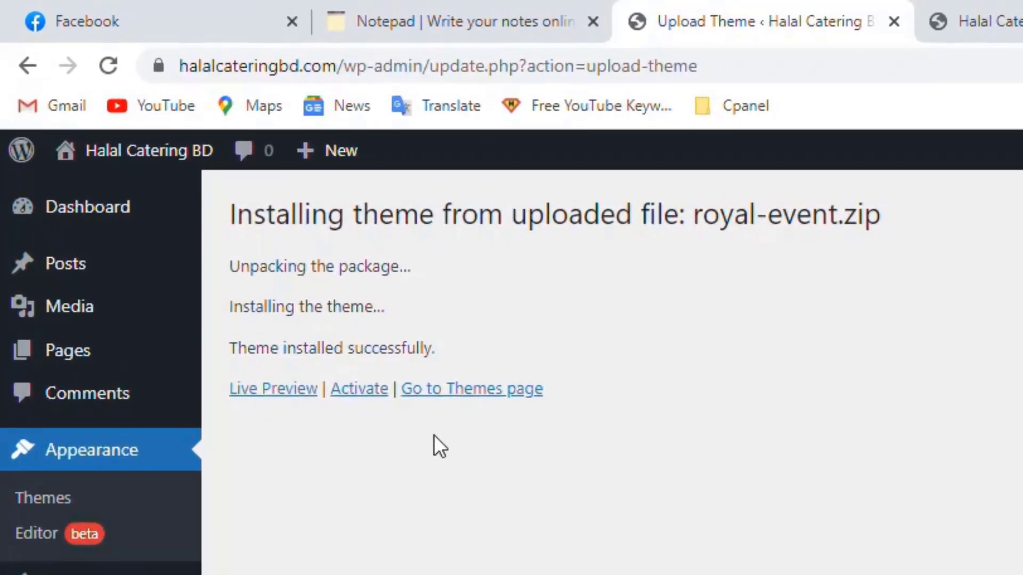
click(359, 397)
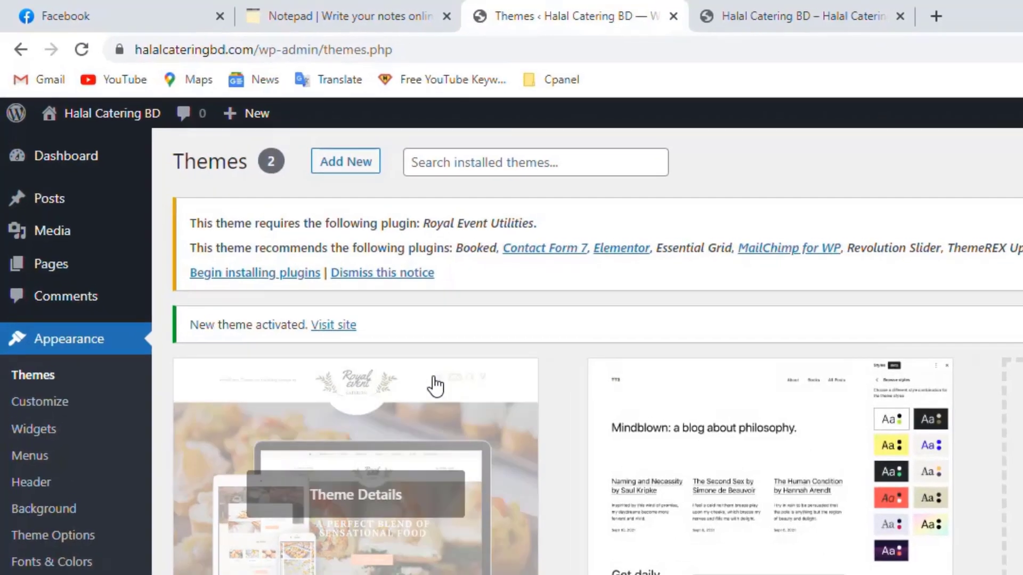
- Begin installing the theme's plugins, selecting all required and recommended ones and running the bulk Install action
click(244, 273)
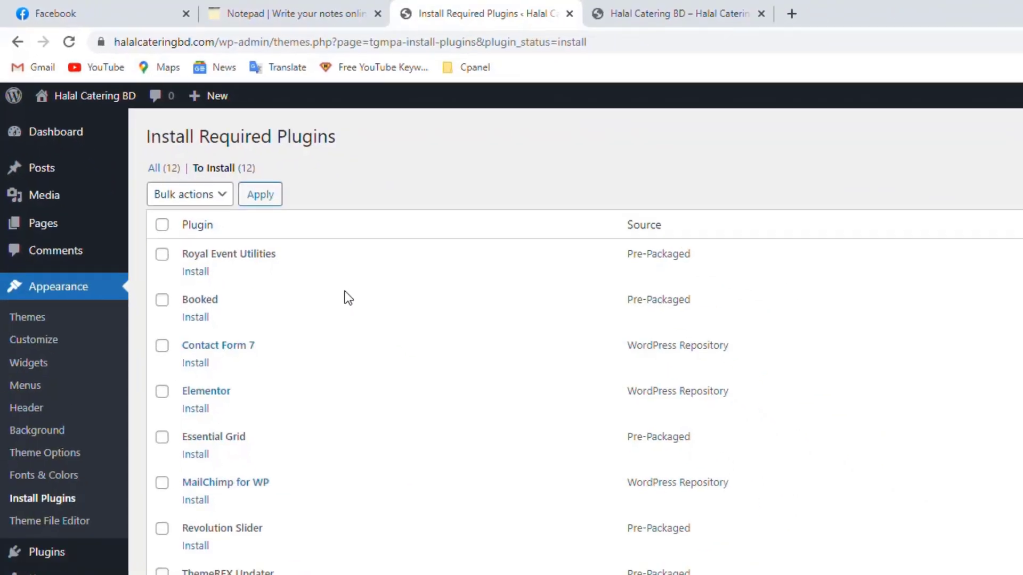
click(162, 224)
click(191, 197)
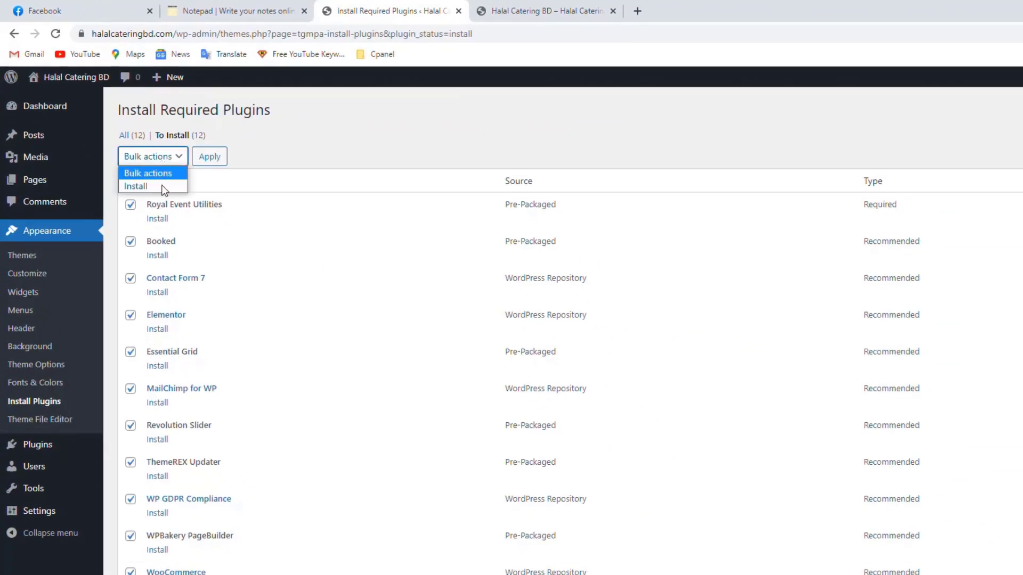
click(152, 187)
click(215, 162)
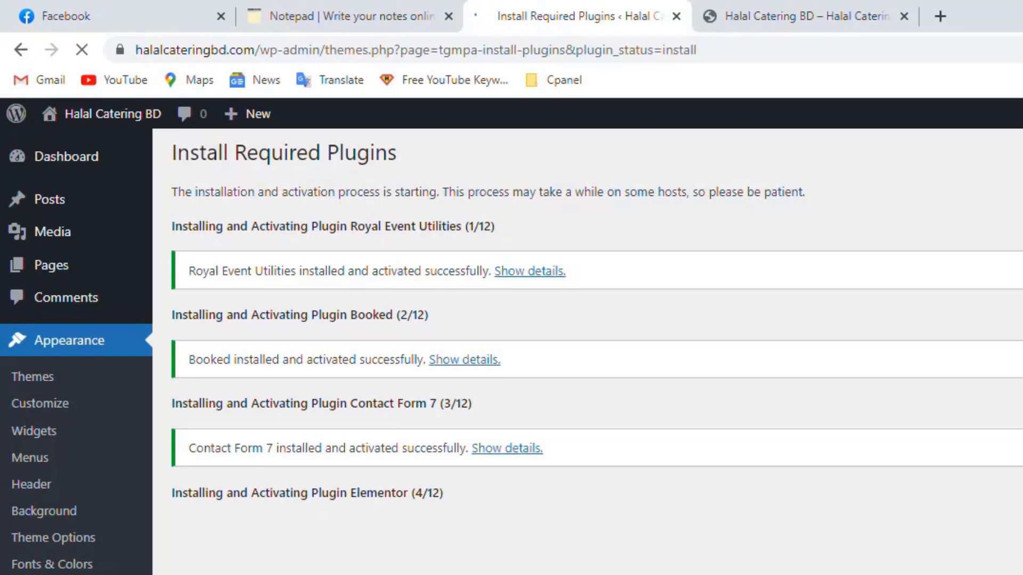
- Reload the halalcateringbd.com front page, look through it and return to the plugin installation
click(703, 16)
click(666, 47)
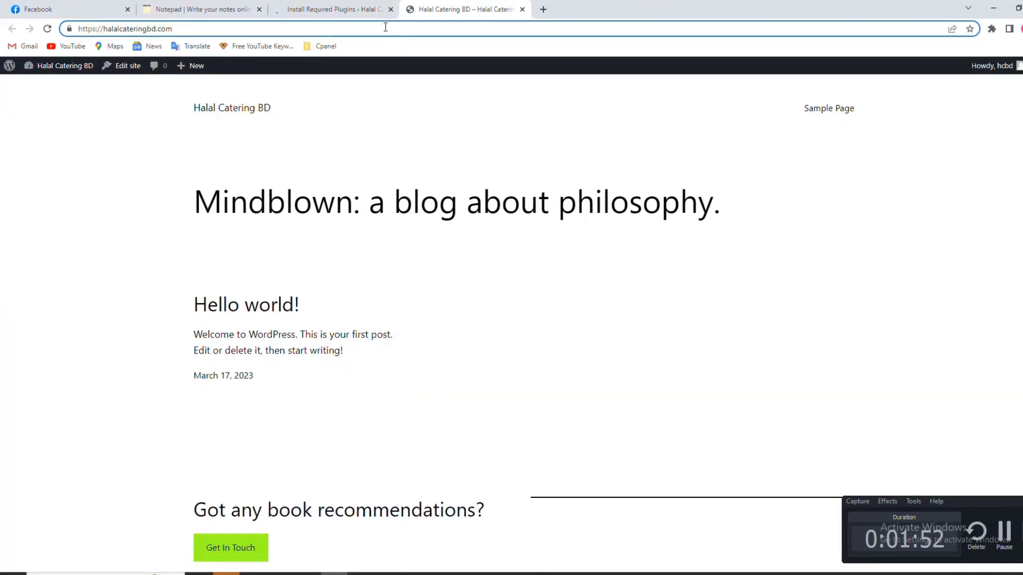
key(Return)
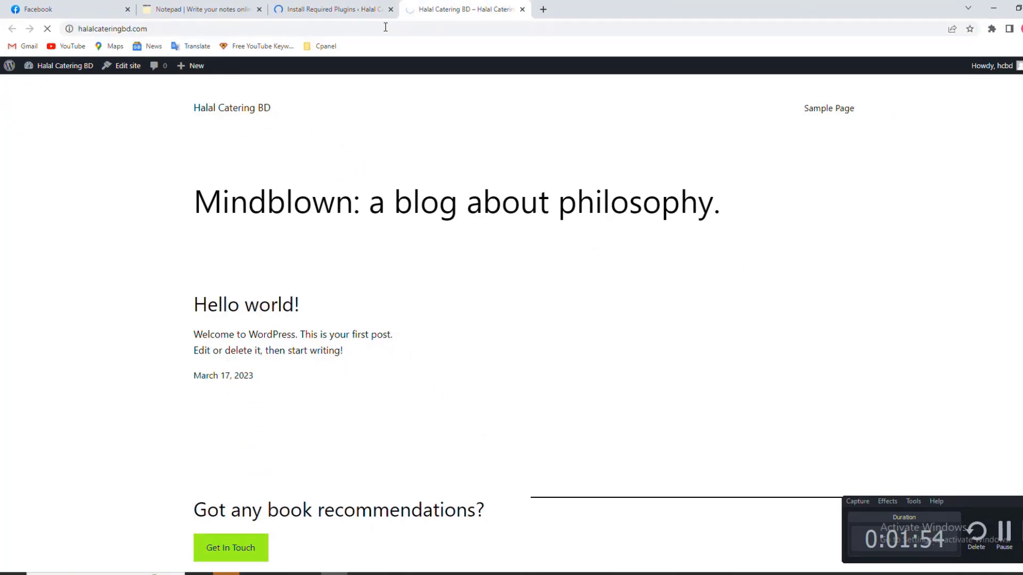
scroll(418, 192, down, 2)
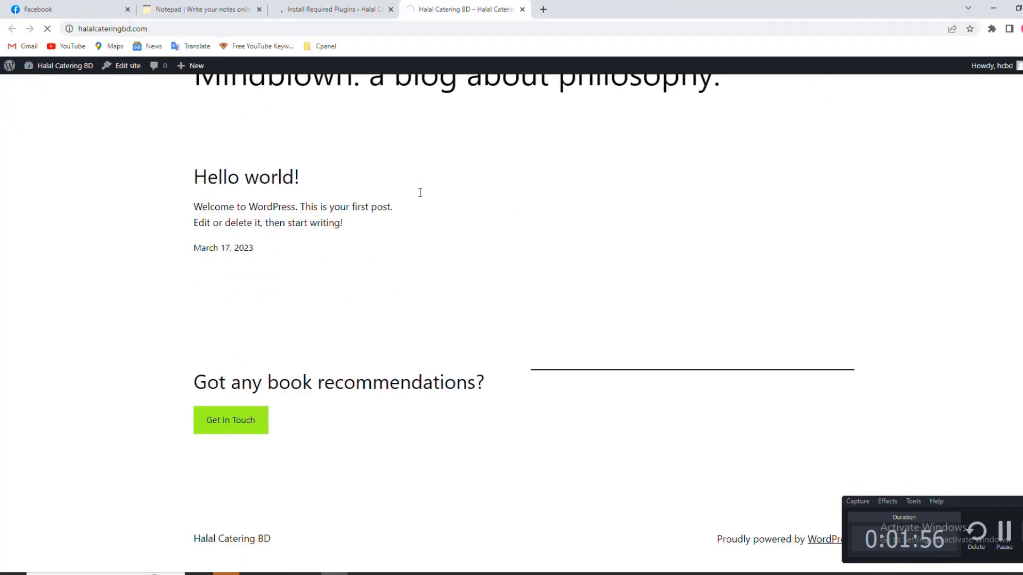
scroll(418, 192, up, 2)
scroll(419, 192, down, 2)
scroll(419, 193, up, 3)
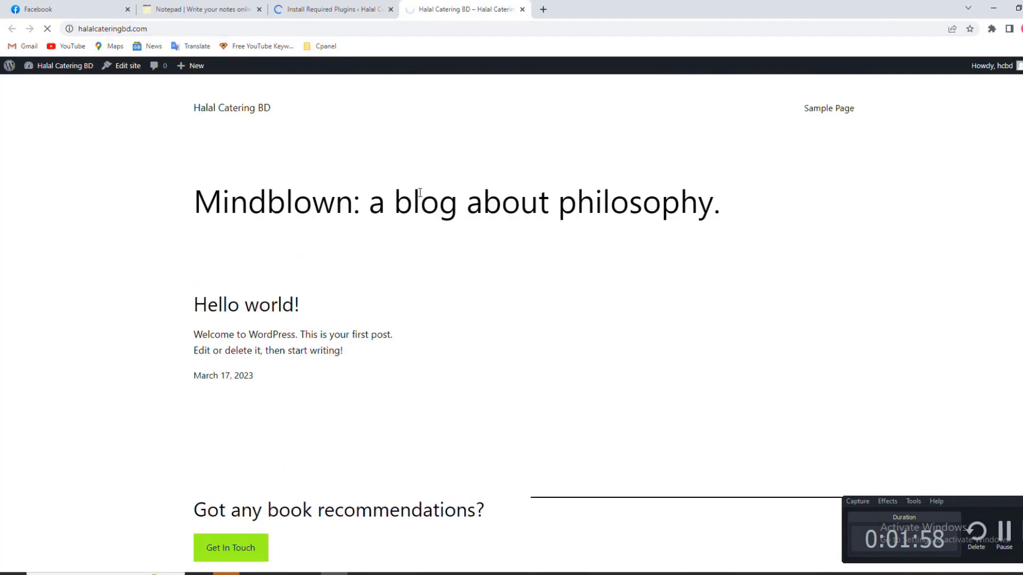
click(352, 8)
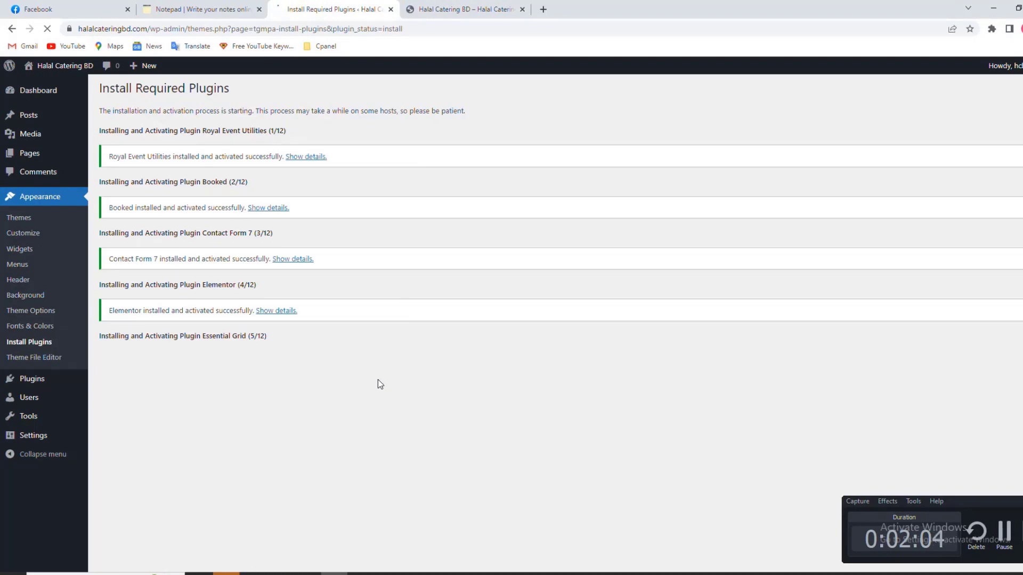
- Examine the public front page's look under the newly activated theme, from the header down through the sidebar
click(441, 7)
scroll(386, 202, down, 4)
scroll(385, 207, up, 3)
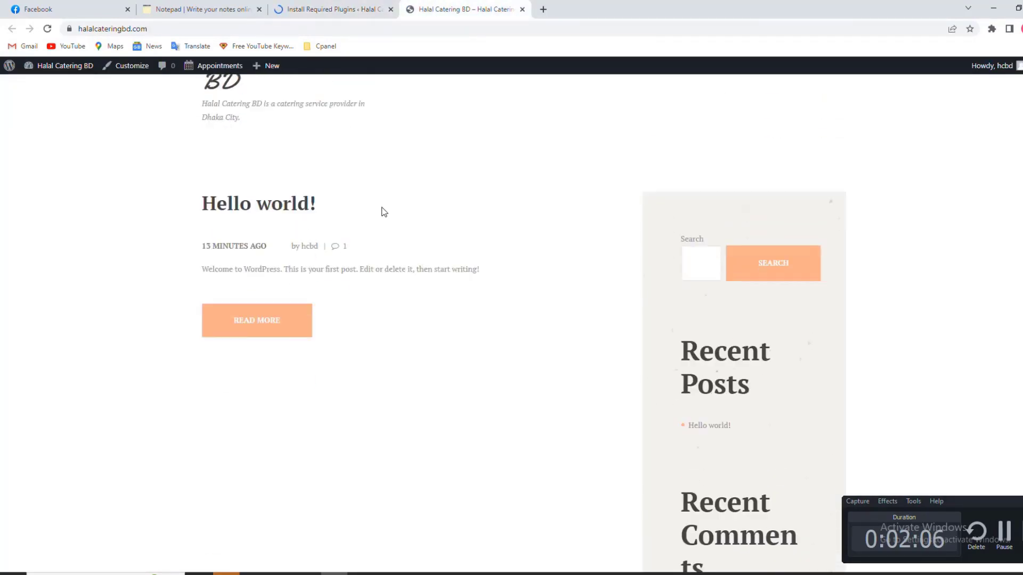
scroll(383, 212, down, 7)
scroll(383, 210, up, 8)
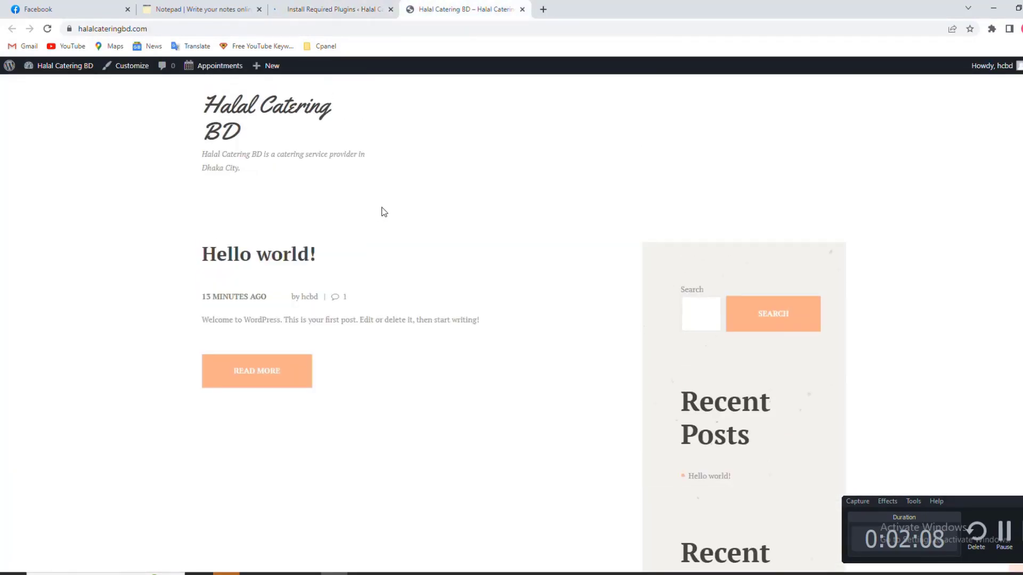
- Return to the plugin installation page and follow the progress of the bulk install through the last plugin
click(336, 6)
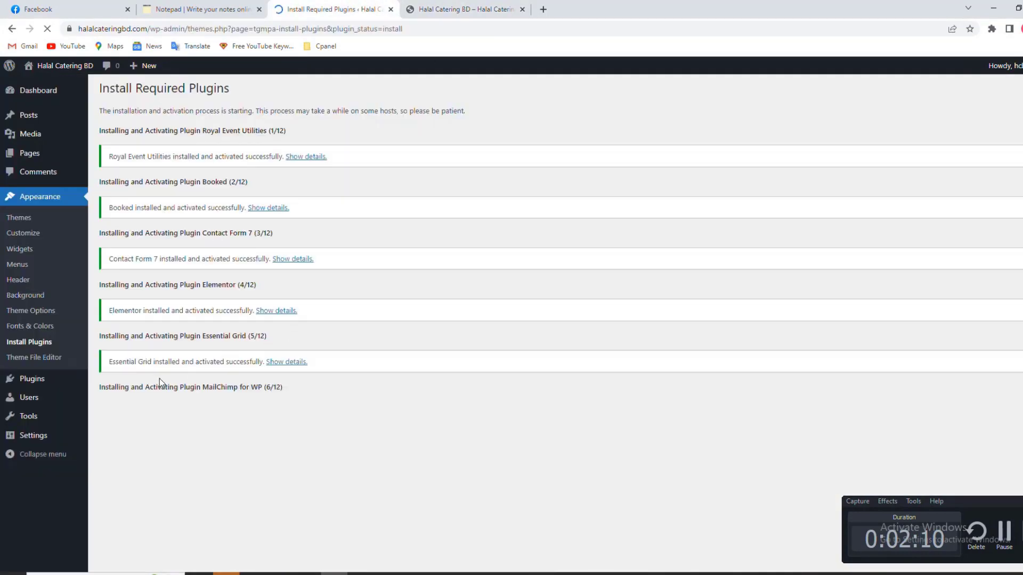
drag(264, 388, 283, 388)
click(314, 424)
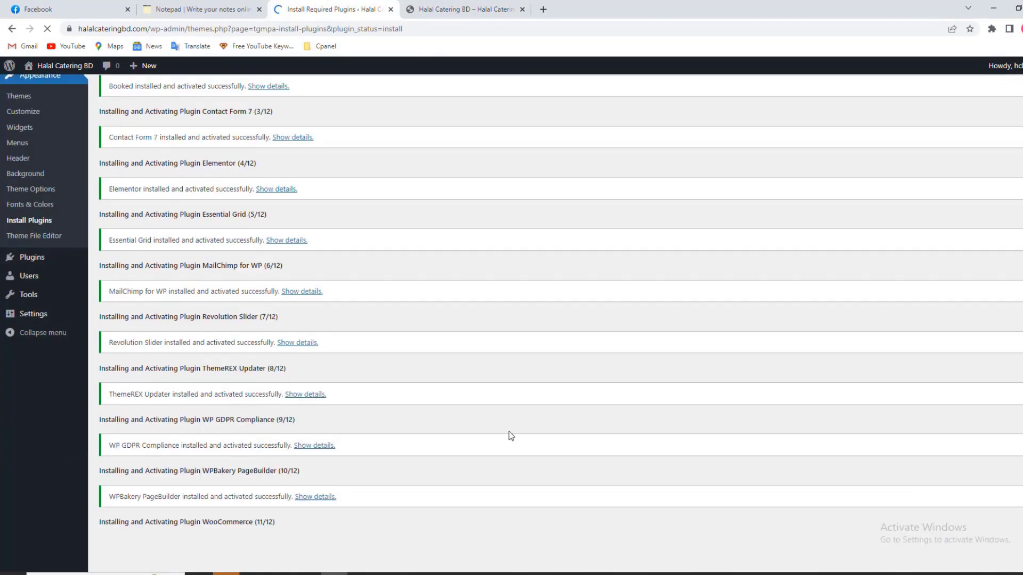
drag(255, 522, 286, 525)
click(295, 524)
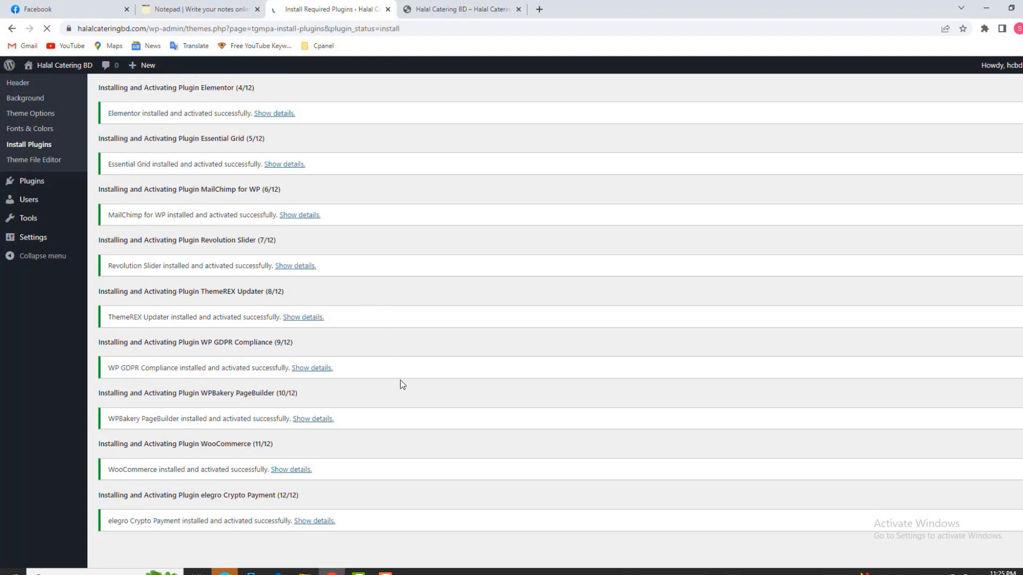
scroll(389, 385, down, 1)
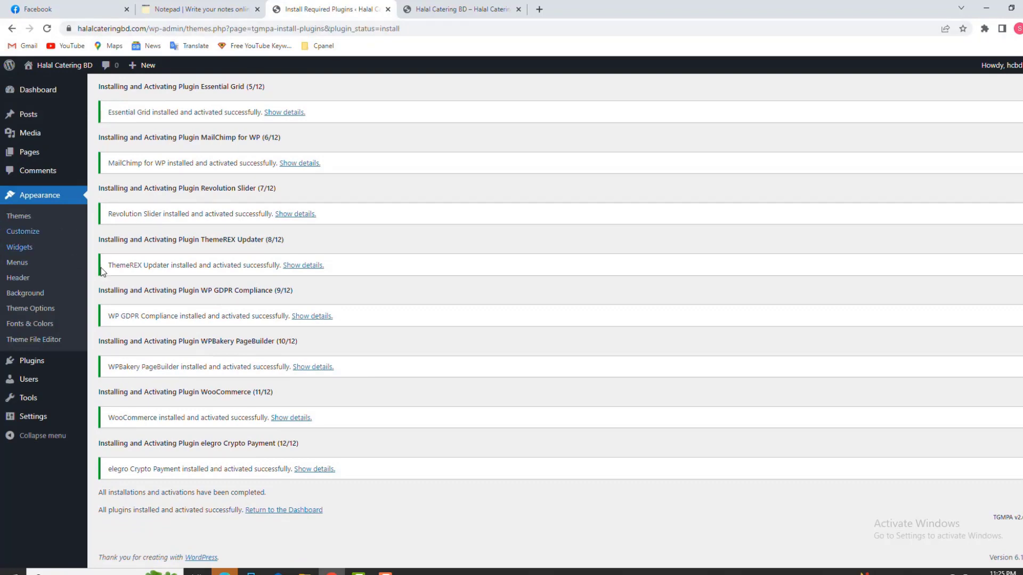
- Look over the admin dashboard and the list of installed plugins after the bulk installation
scroll(261, 389, up, 3)
mouse_move(33, 368)
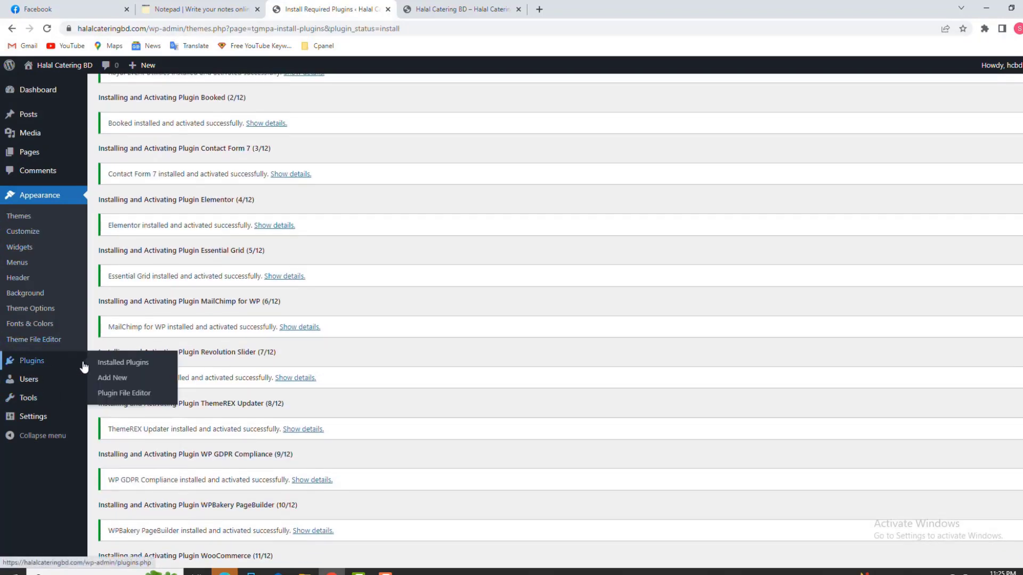
click(128, 363)
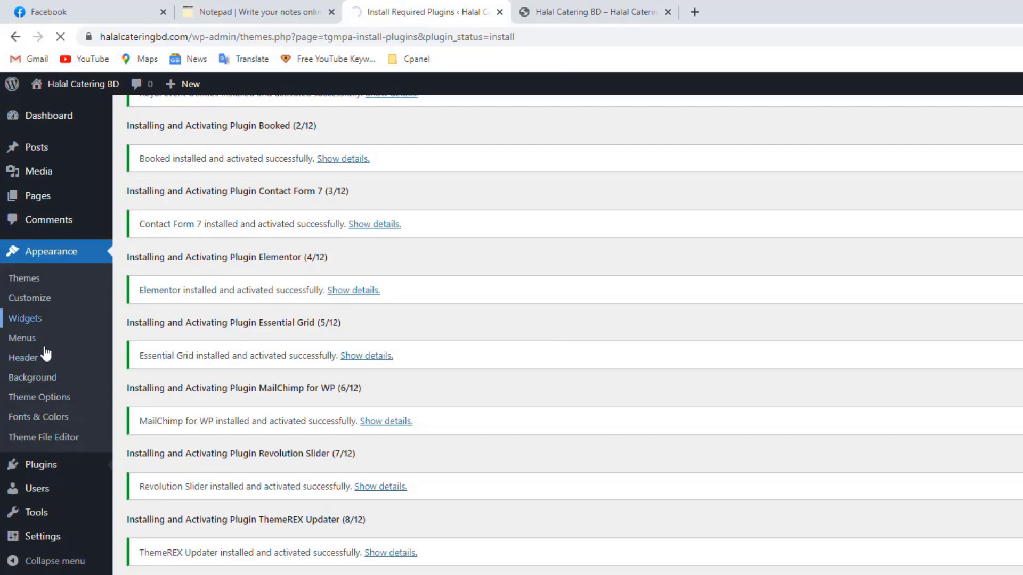
scroll(45, 372, down, 2)
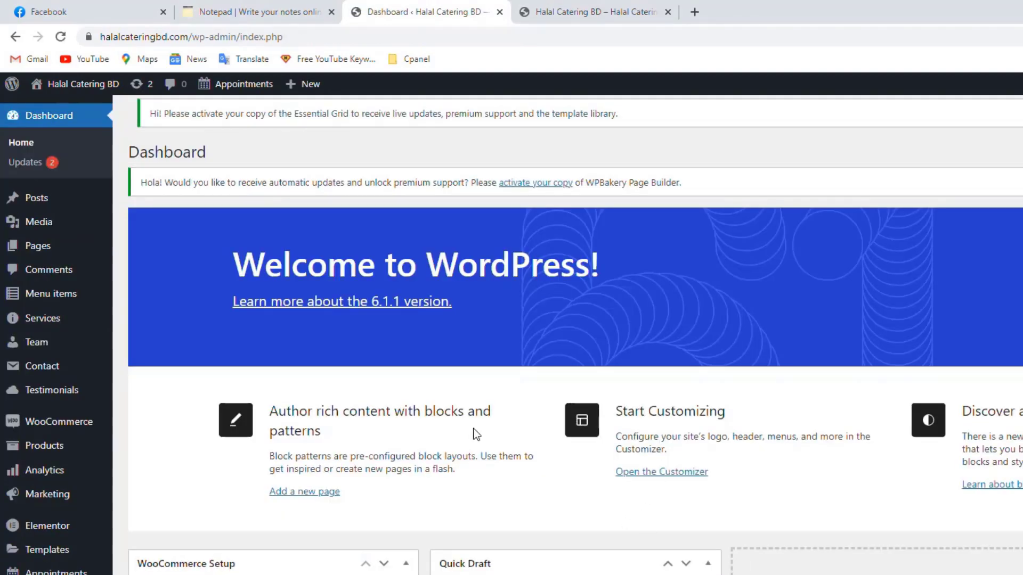
scroll(183, 456, down, 10)
scroll(137, 479, up, 9)
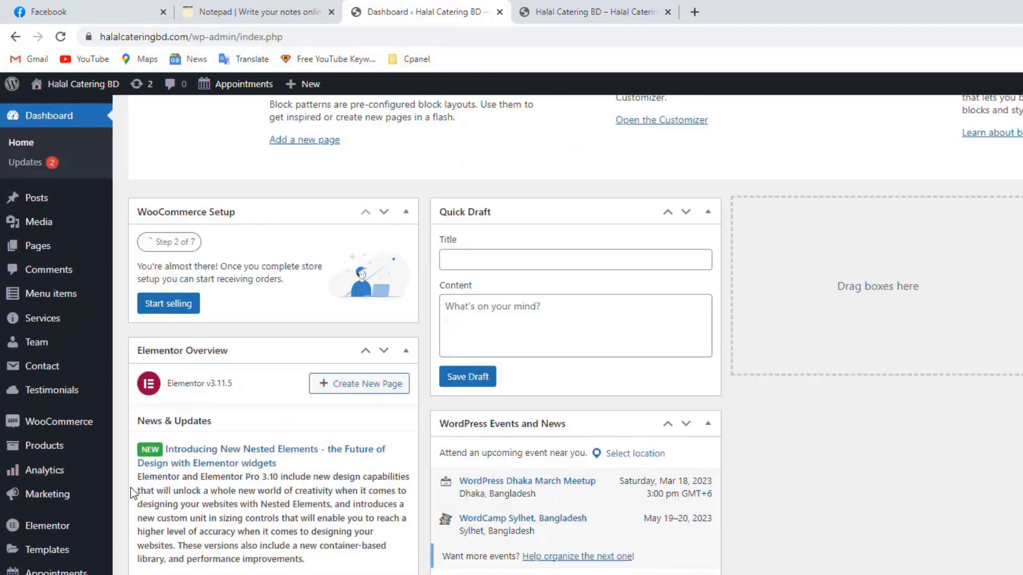
key(F5)
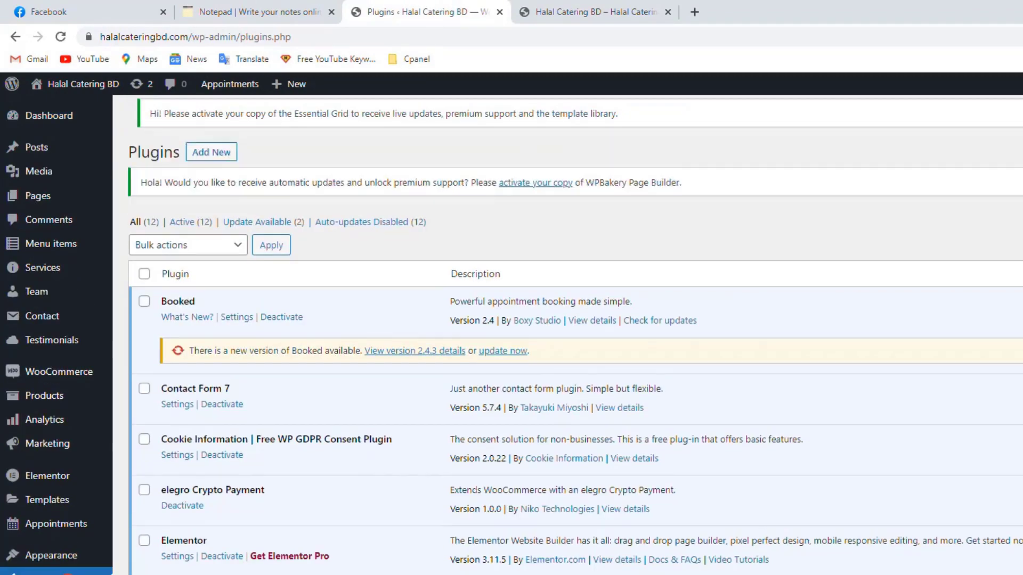
scroll(241, 565, down, 8)
scroll(240, 557, up, 8)
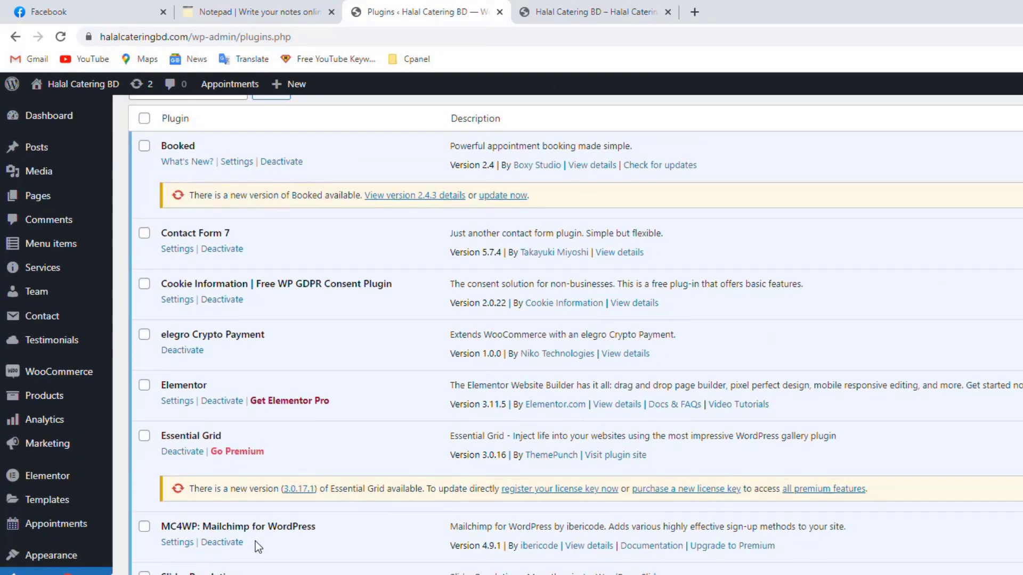
- Reload the halalcateringbd.com front page and look through it down to the footer
click(586, 12)
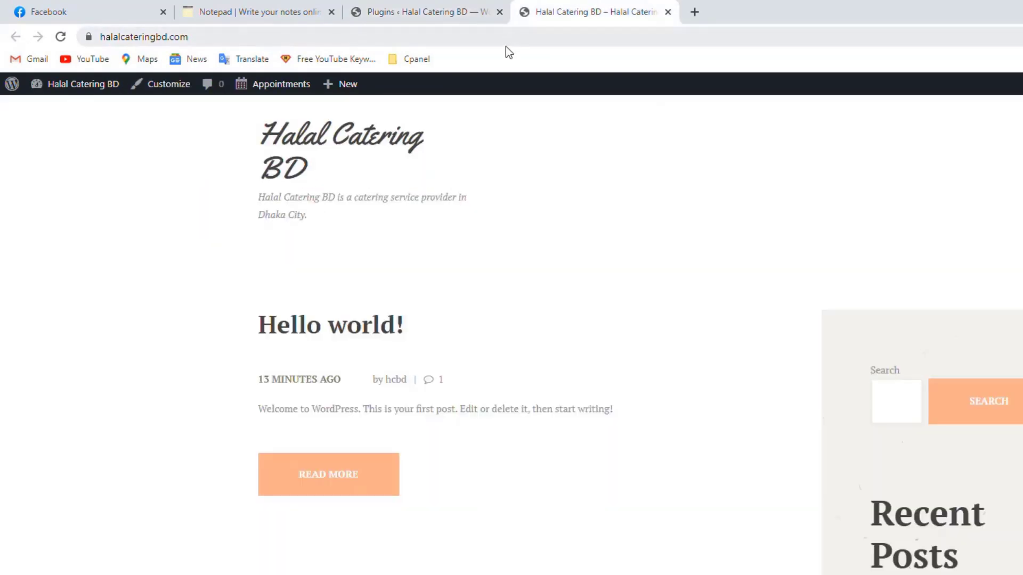
click(505, 37)
key(Return)
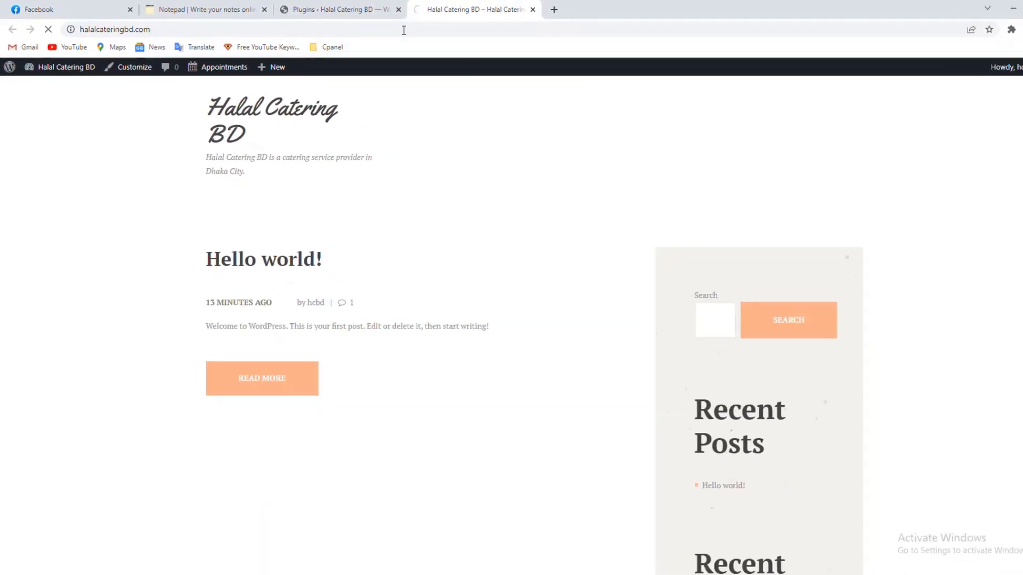
scroll(443, 183, down, 8)
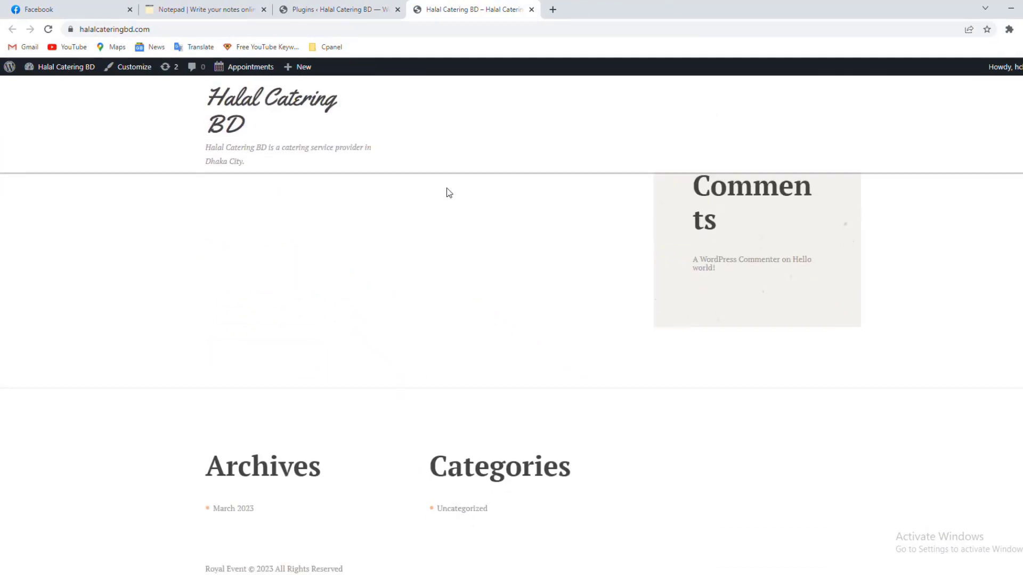
scroll(447, 182, up, 8)
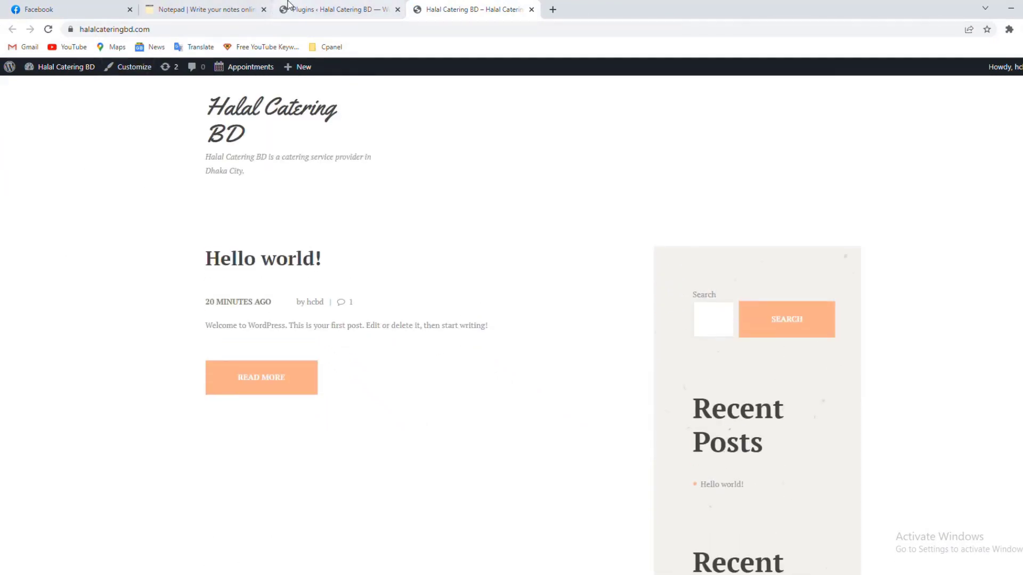
- Go to the theme's Install Demo Data page and choose Whole Demo-Site Content as the data set
click(336, 9)
scroll(56, 391, down, 5)
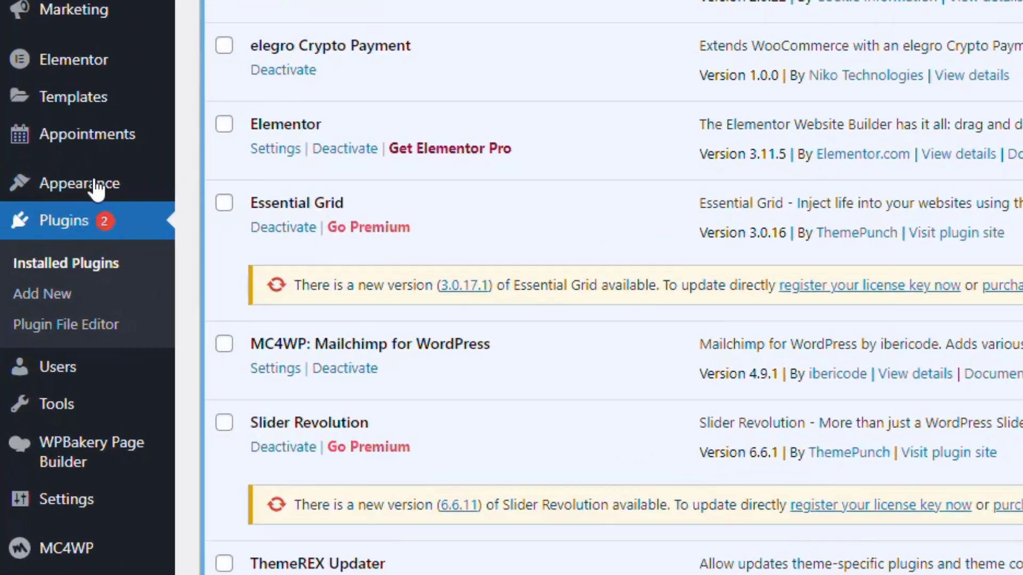
mouse_move(75, 296)
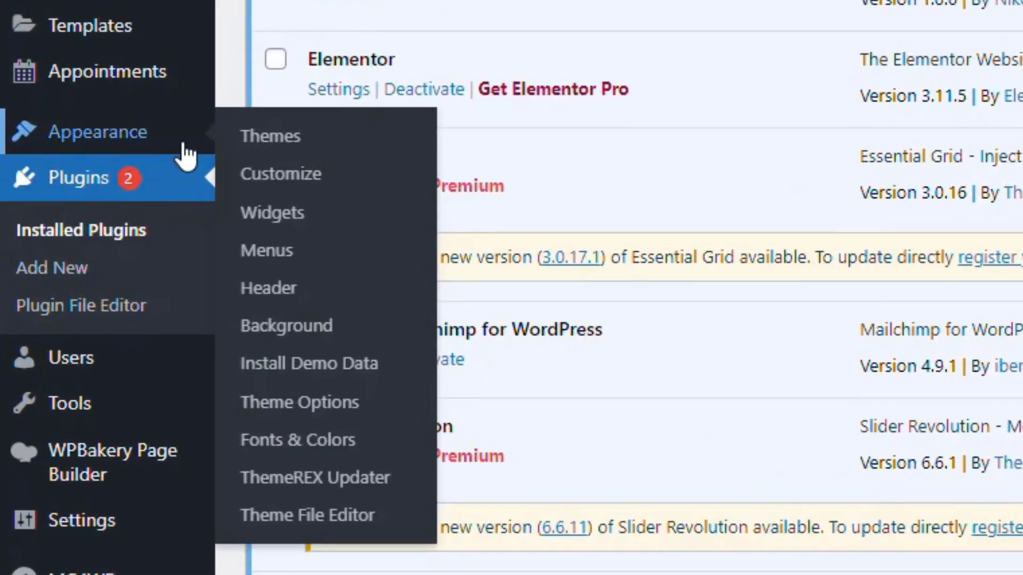
click(301, 381)
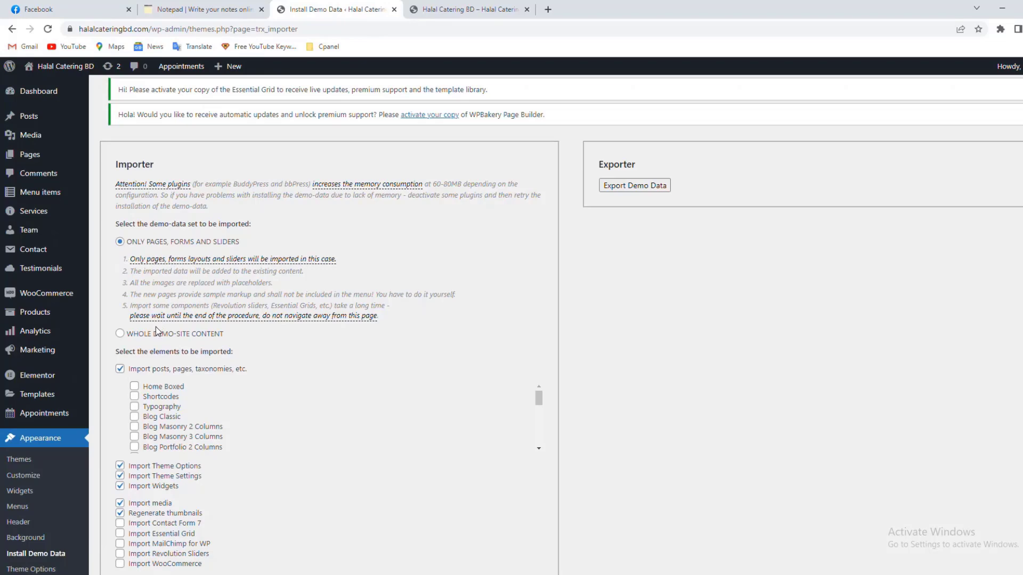
click(120, 333)
click(585, 190)
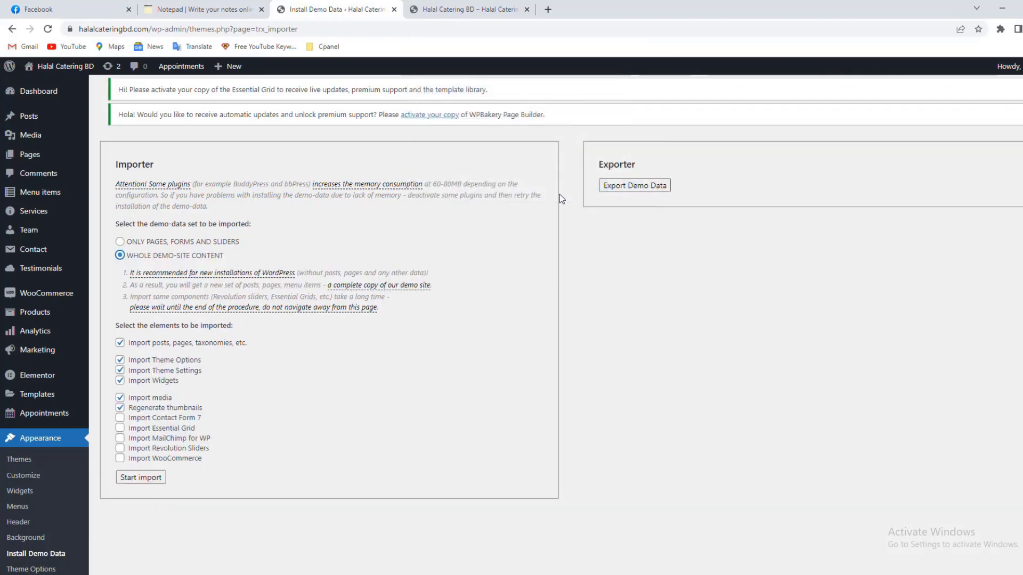
- Include Contact Form 7, Essential Grid, MailChimp for WP, Revolution Sliders and WooCommerce in the import and run it to completion
scroll(136, 346, down, 1)
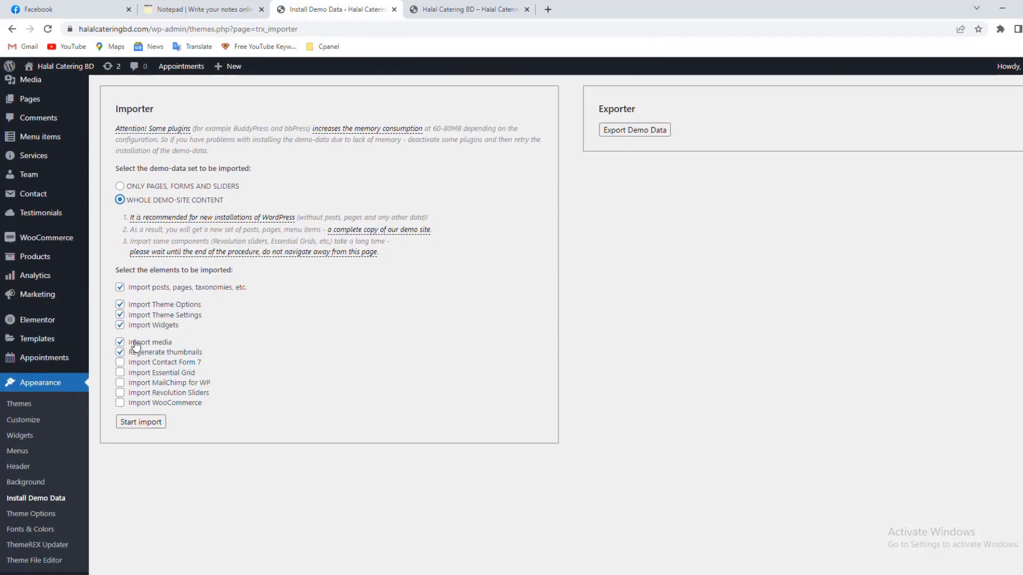
click(120, 395)
click(120, 402)
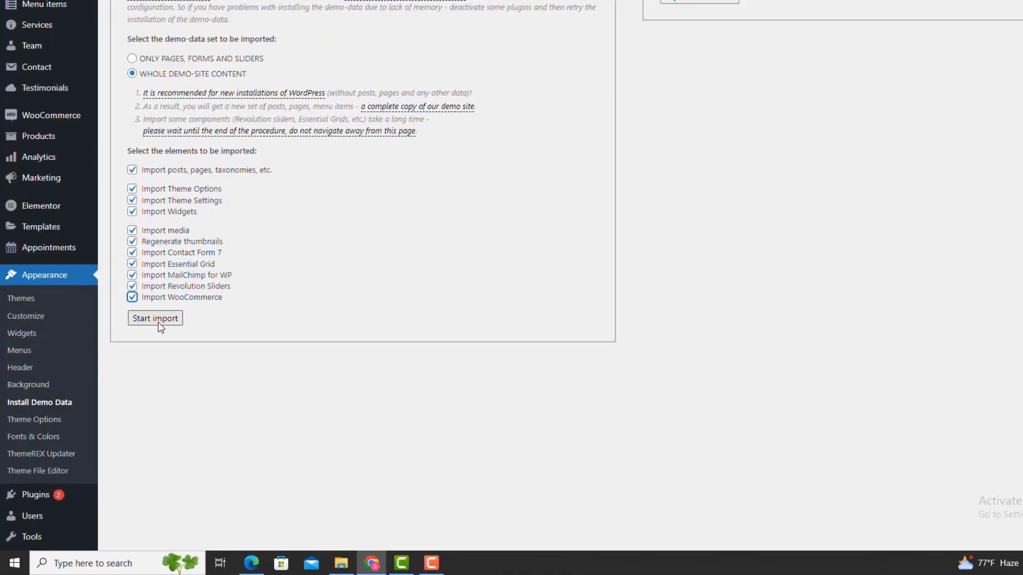
click(202, 199)
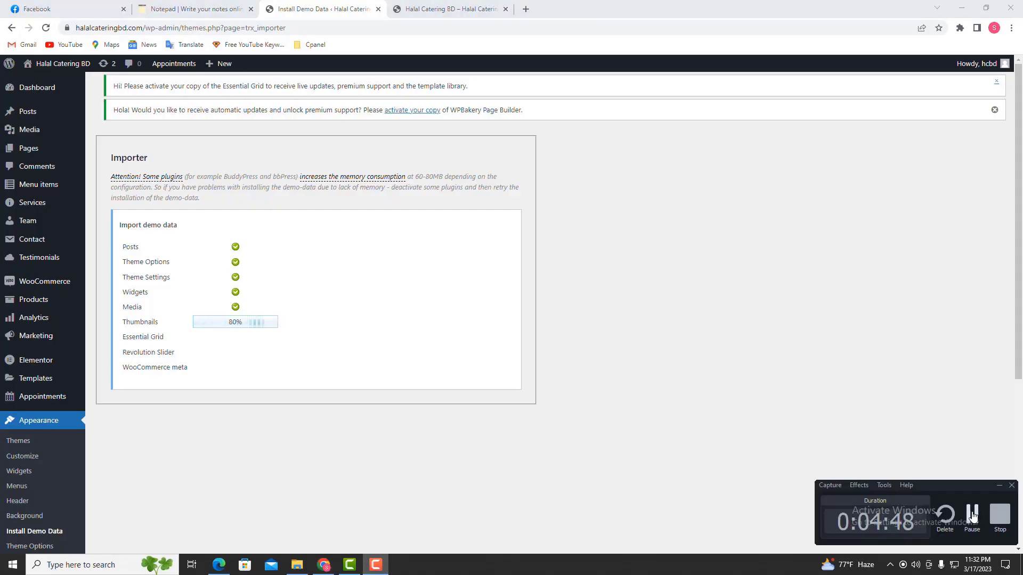
click(377, 565)
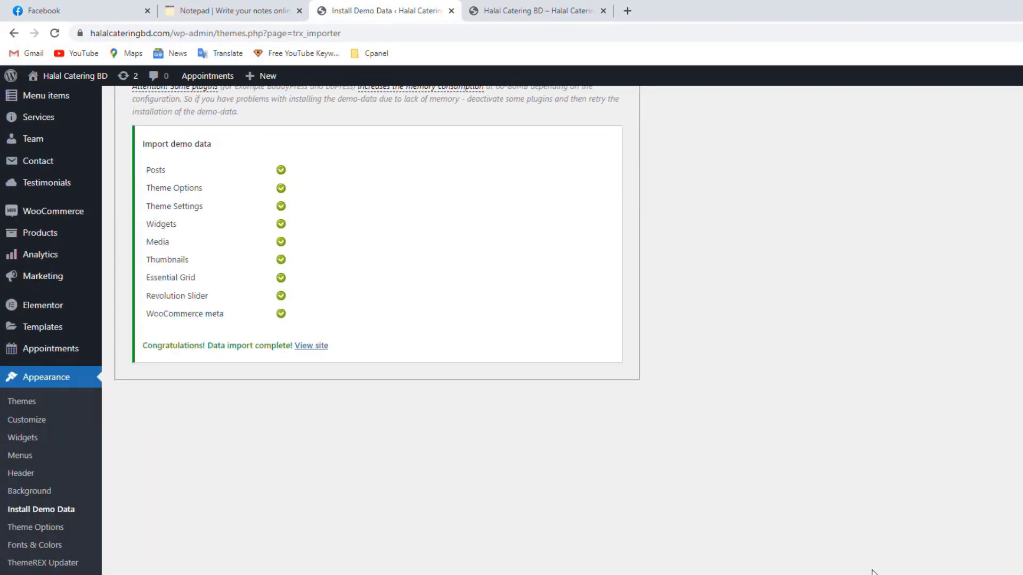
scroll(873, 569, up, 2)
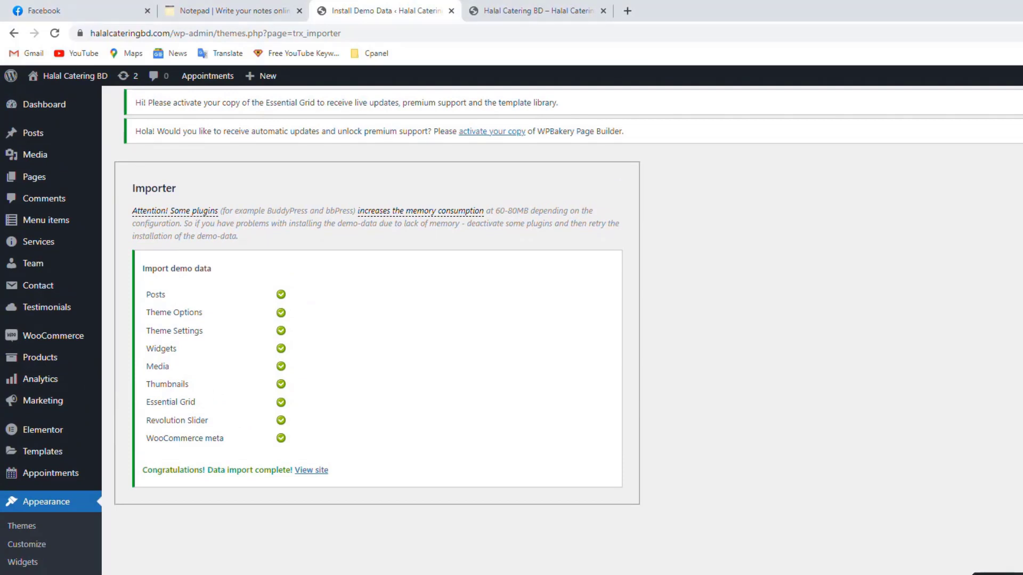
- Reload the public front page and examine the imported demo content from the slider through the story, menu and services sections
click(538, 11)
click(368, 33)
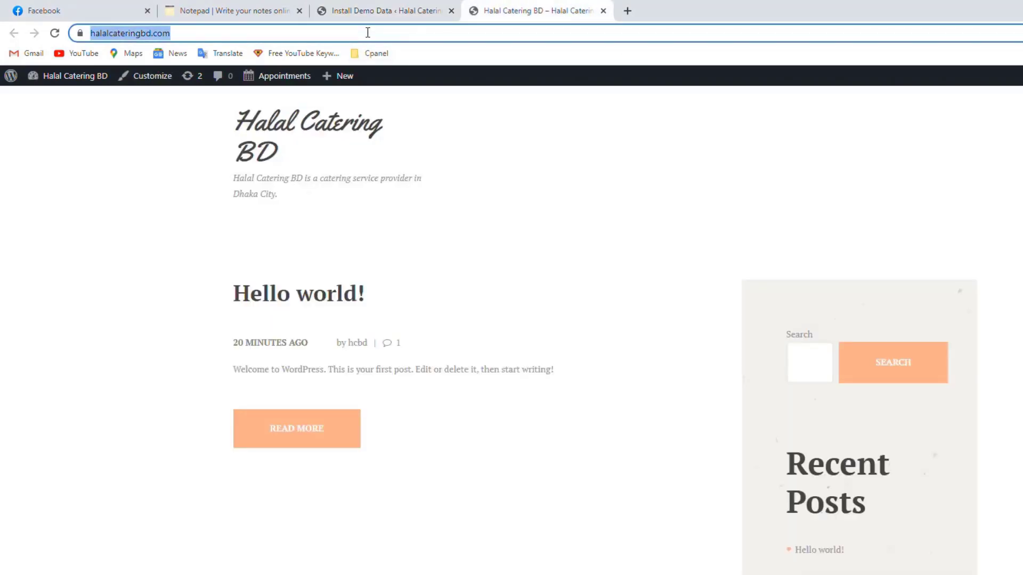
key(Return)
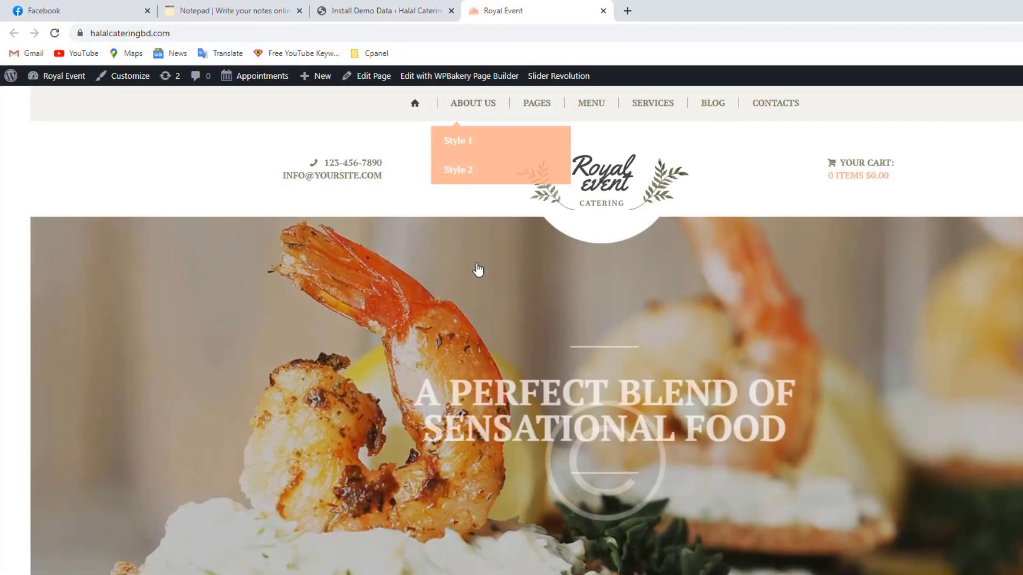
scroll(477, 270, down, 2)
scroll(477, 270, down, 10)
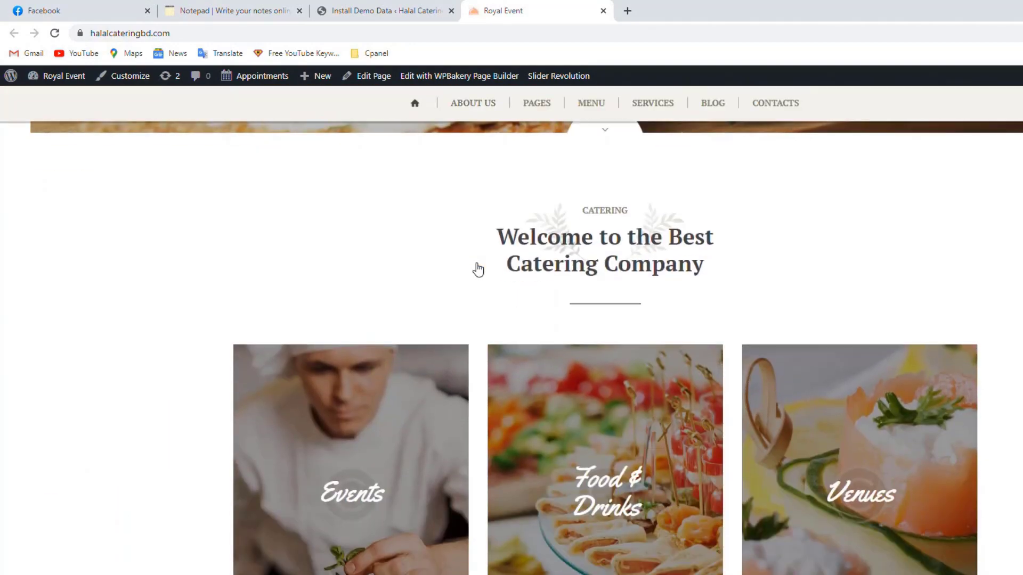
scroll(477, 266, down, 12)
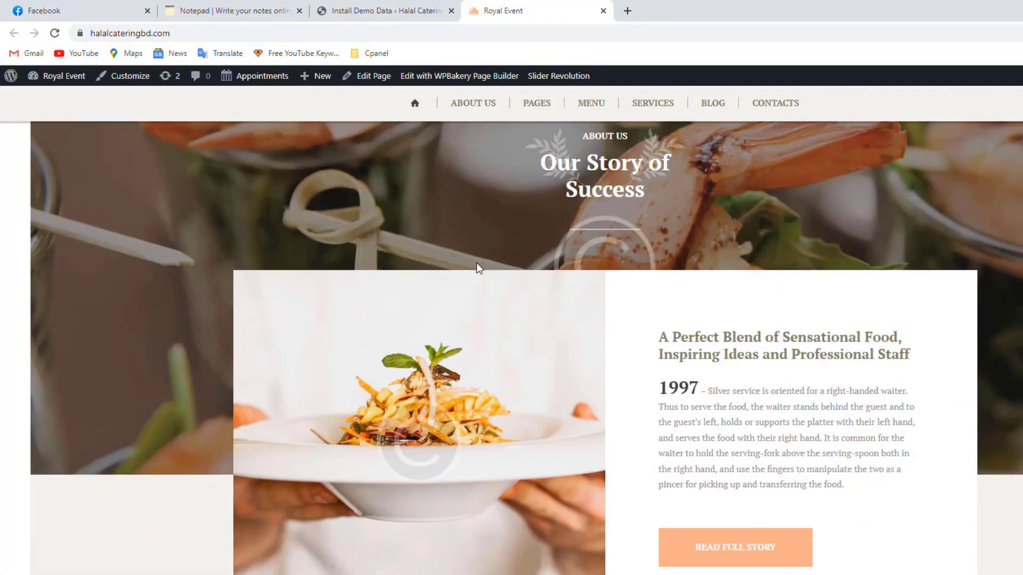
scroll(476, 263, down, 8)
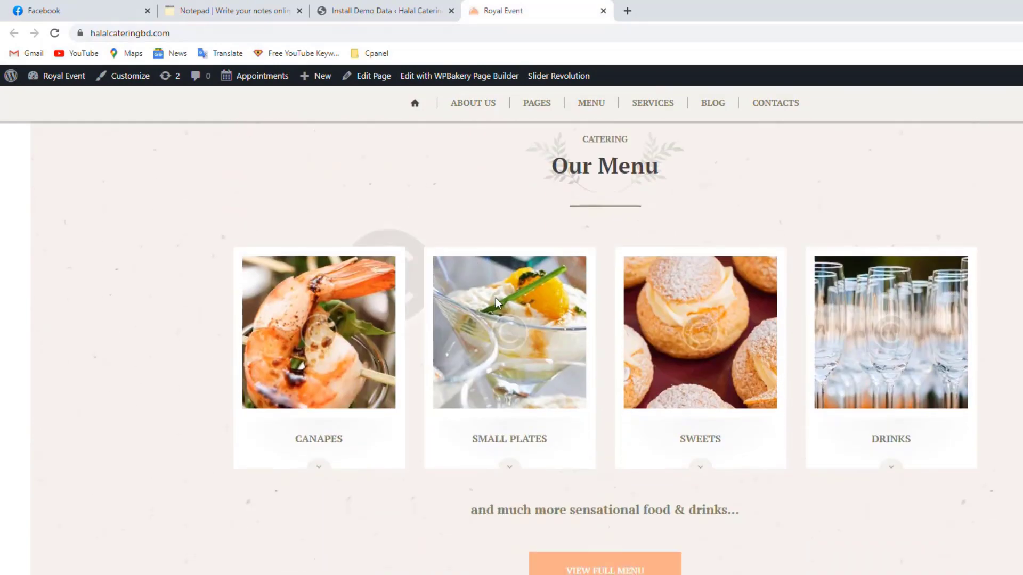
scroll(716, 316, down, 10)
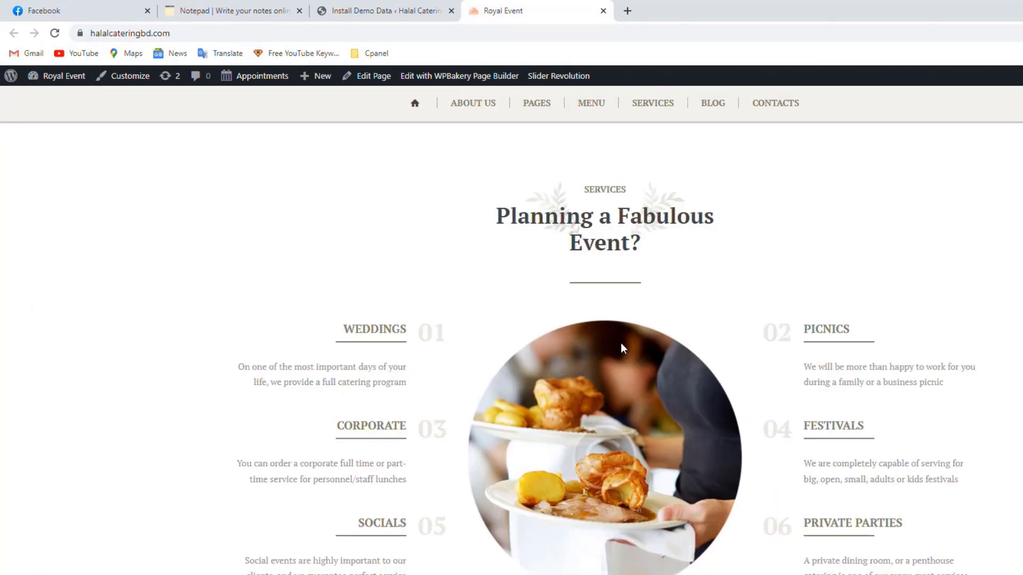
- Examine the rest of the front page, from the testimonials, articles and team sections to the contact form and footer
scroll(618, 343, down, 15)
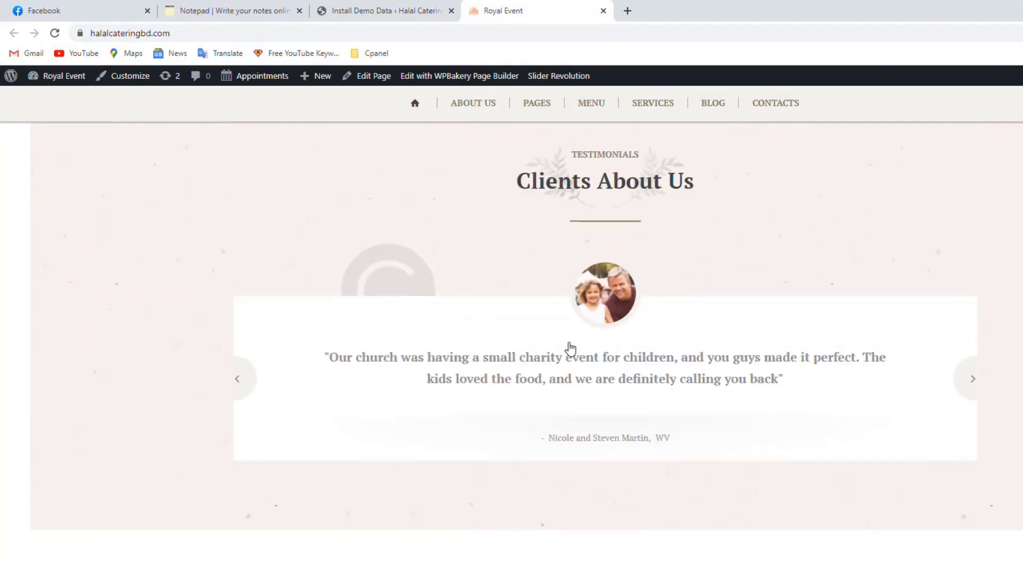
scroll(570, 347, down, 12)
mouse_move(413, 99)
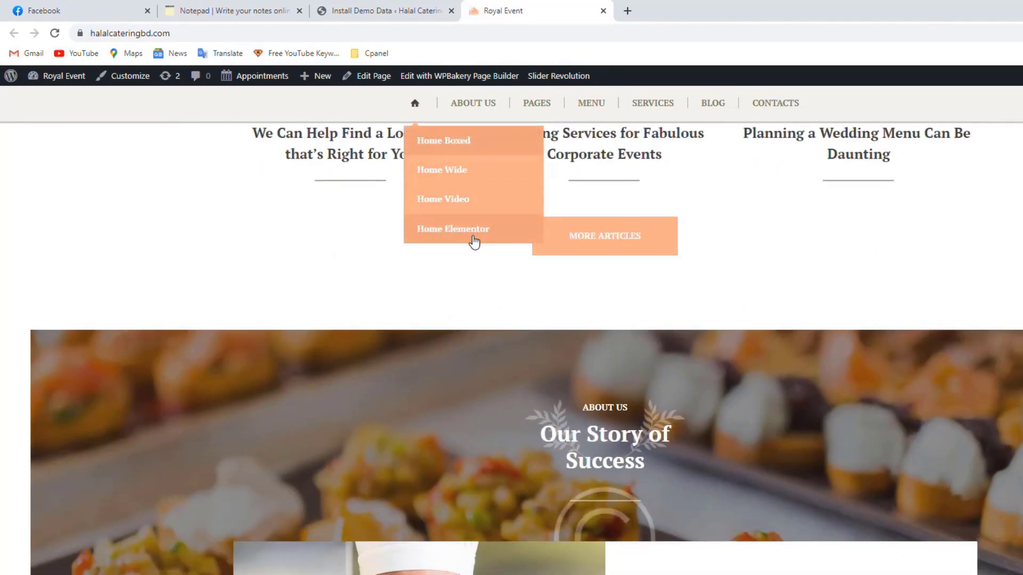
scroll(446, 284, down, 18)
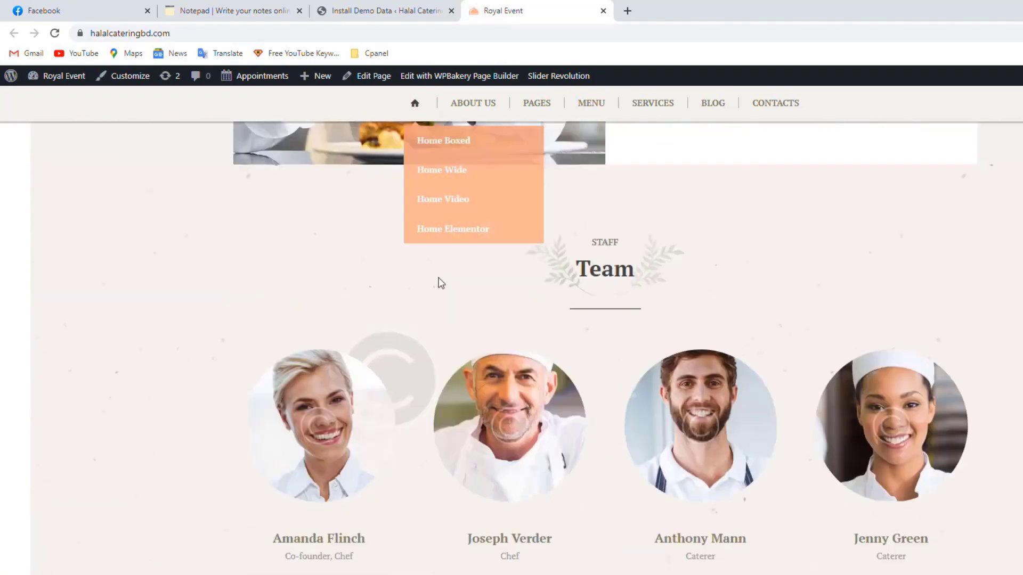
scroll(441, 283, down, 18)
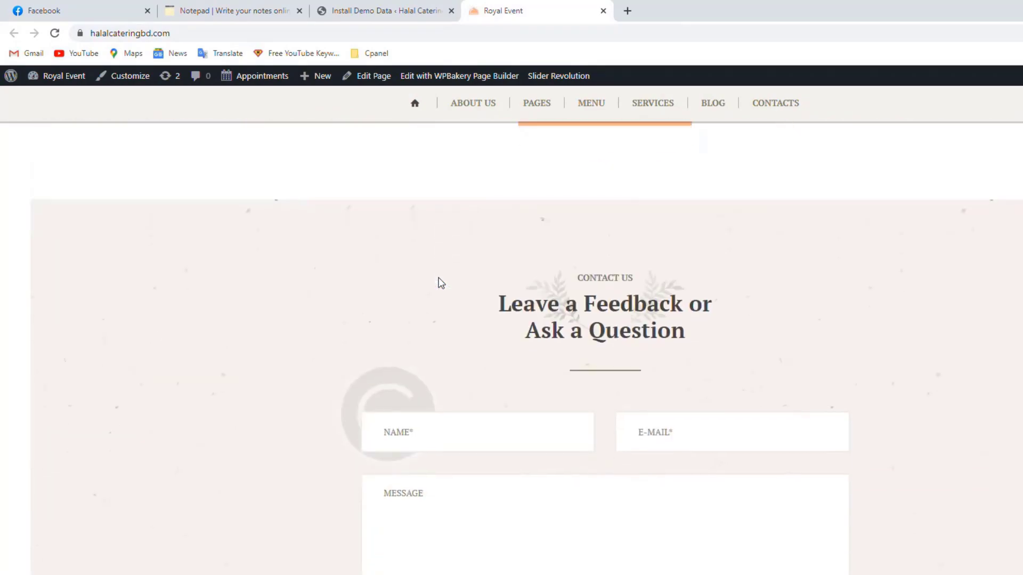
scroll(444, 285, down, 1)
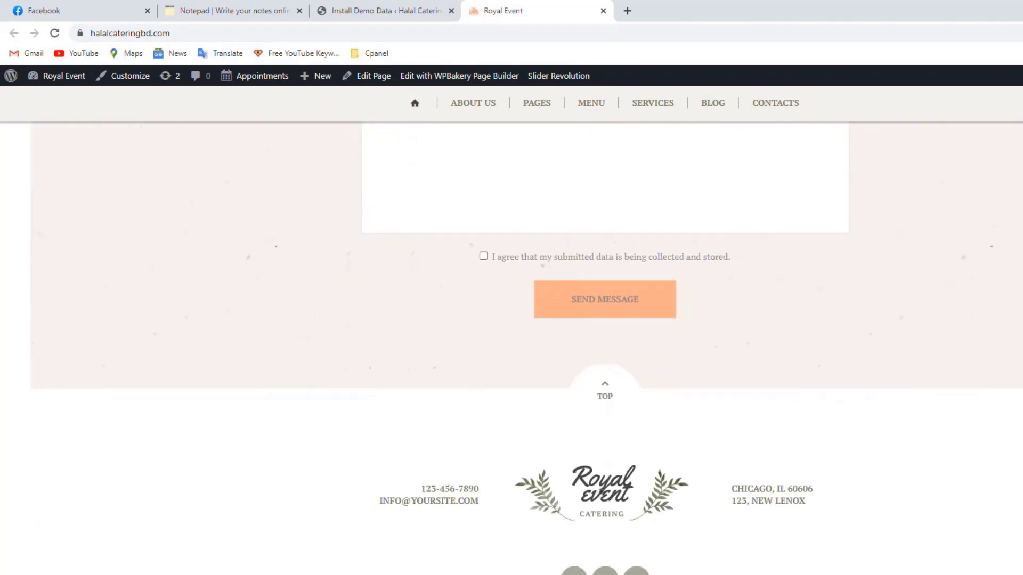
scroll(511, 331, up, 20)
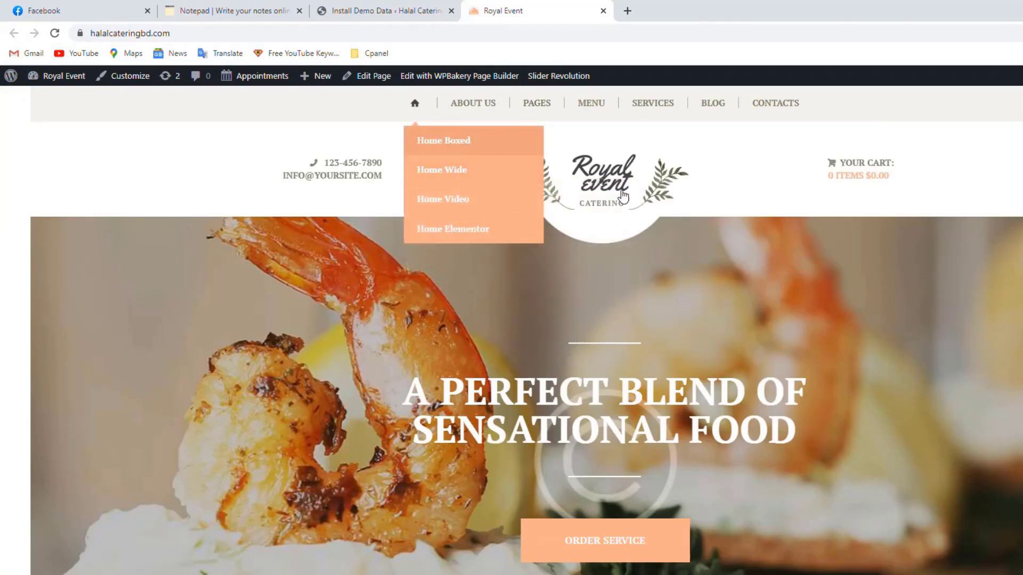
- View the All Services page of the demo site and look through its content
click(658, 109)
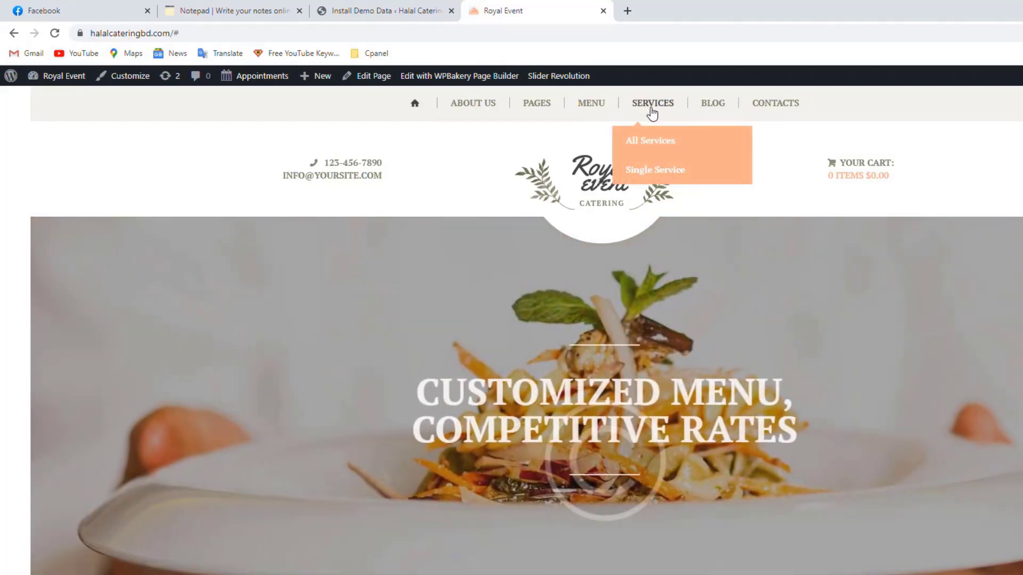
mouse_move(711, 108)
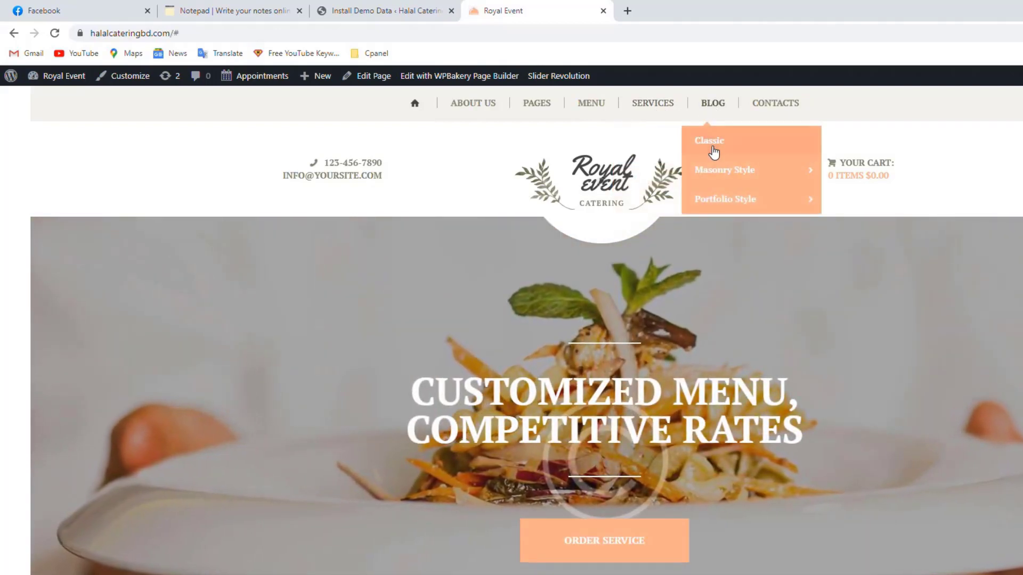
click(661, 153)
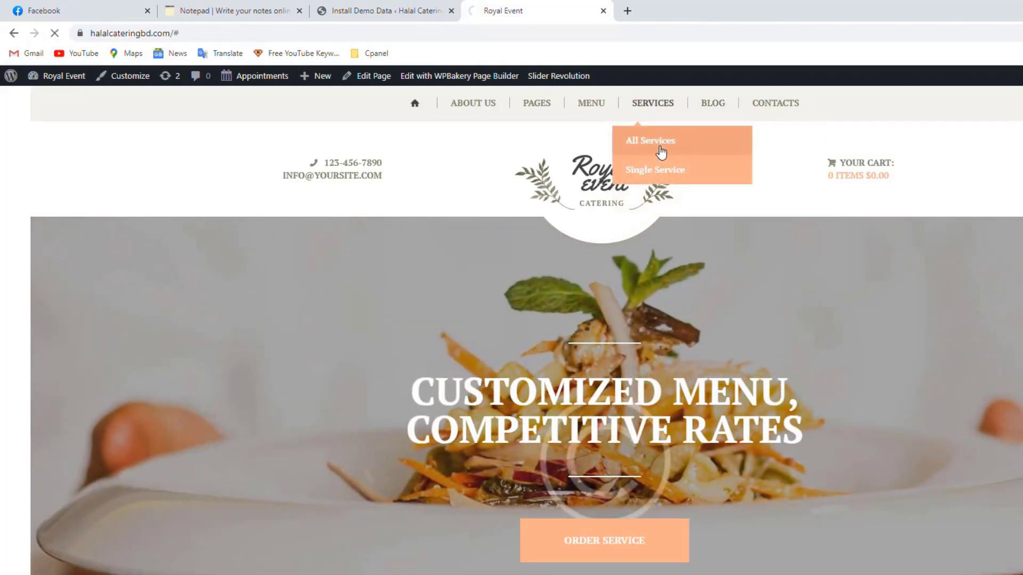
scroll(594, 189, down, 15)
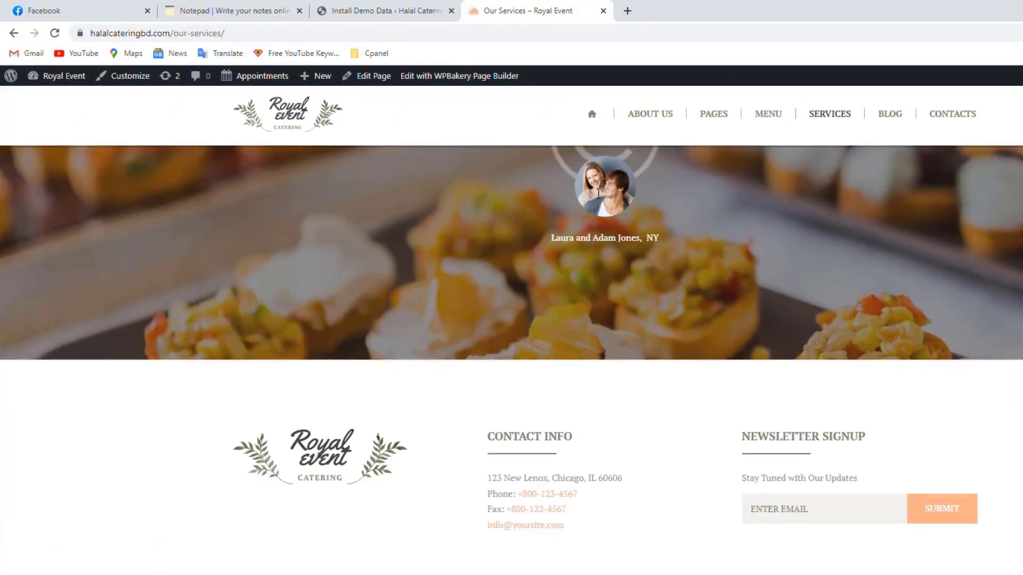
scroll(589, 304, up, 10)
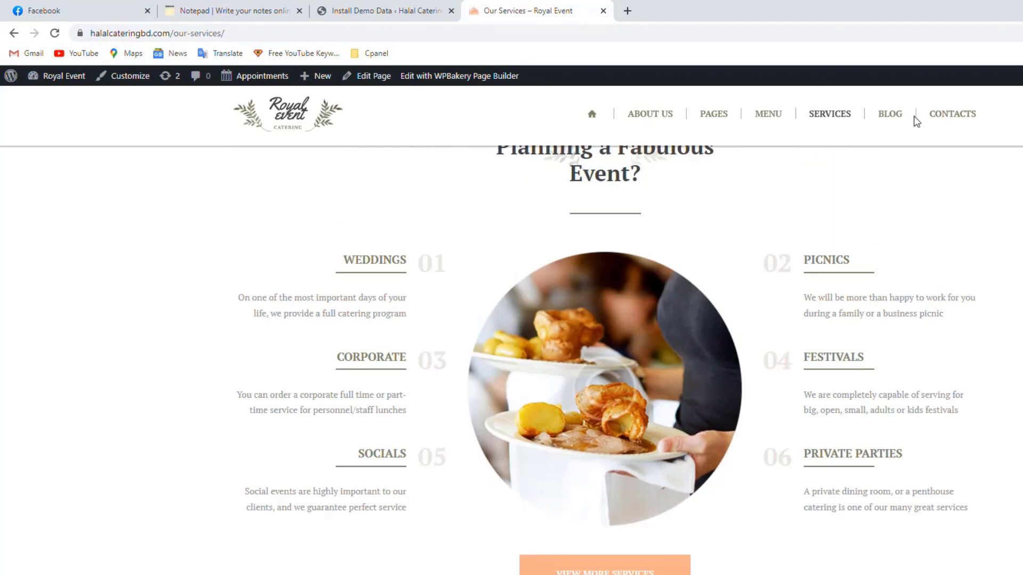
- View the Classic blog page and look through its posts
mouse_move(891, 118)
click(887, 162)
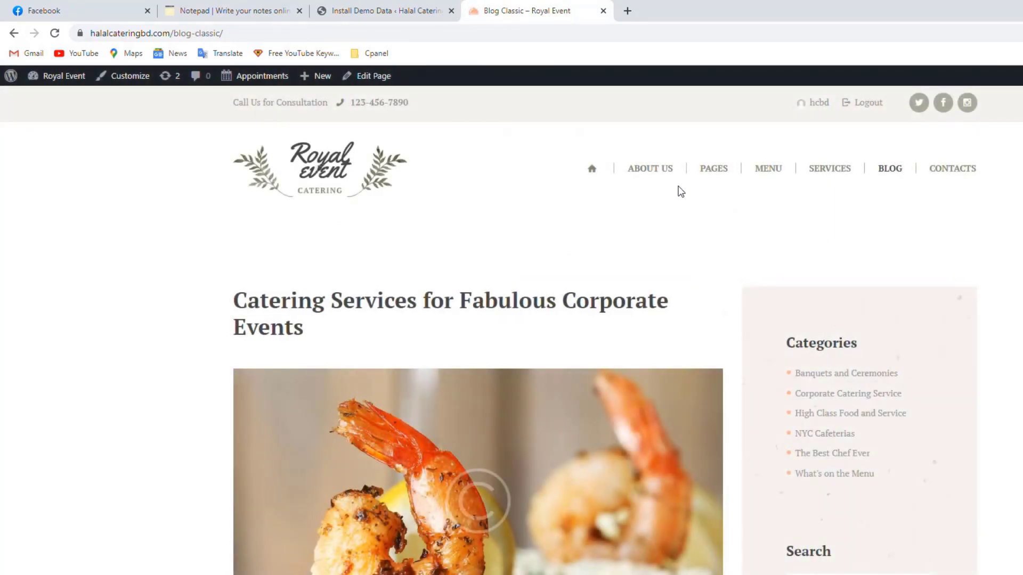
scroll(680, 192, down, 15)
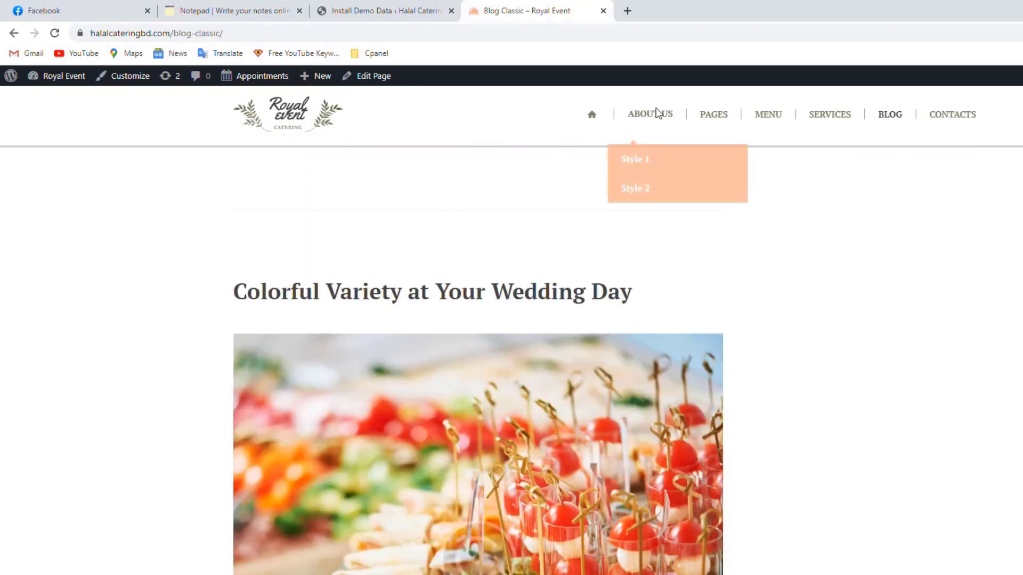